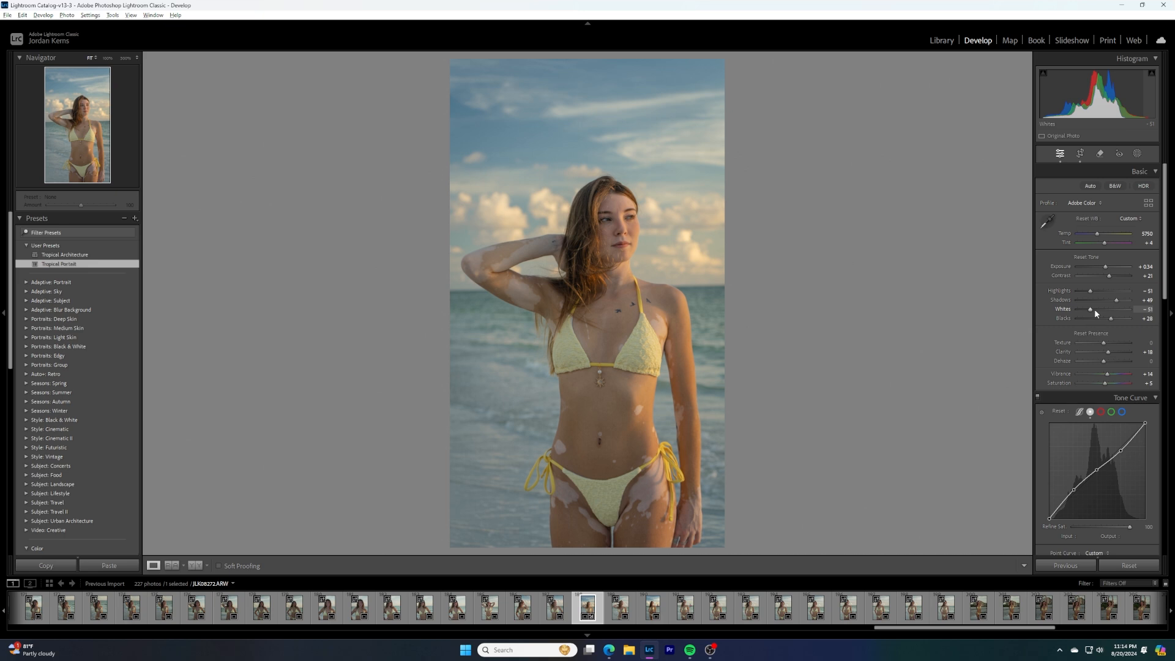
# Set Exposure to +0.53, Whites to +9 and Blacks to -23, and slightly raise Contrast and Vibrance
pyautogui.moveTo(1092, 309)
pyautogui.mouseDown()
pyautogui.moveTo(1125, 314)
pyautogui.moveTo(1095, 320)
pyautogui.mouseUp()
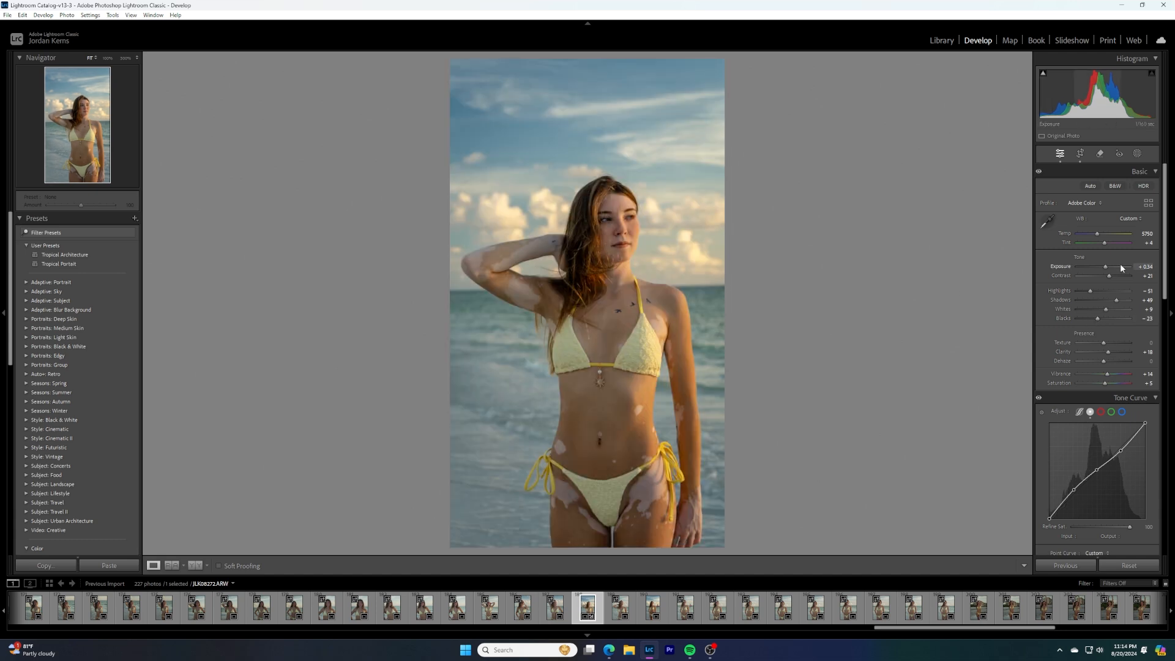
pyautogui.doubleClick(1091, 268)
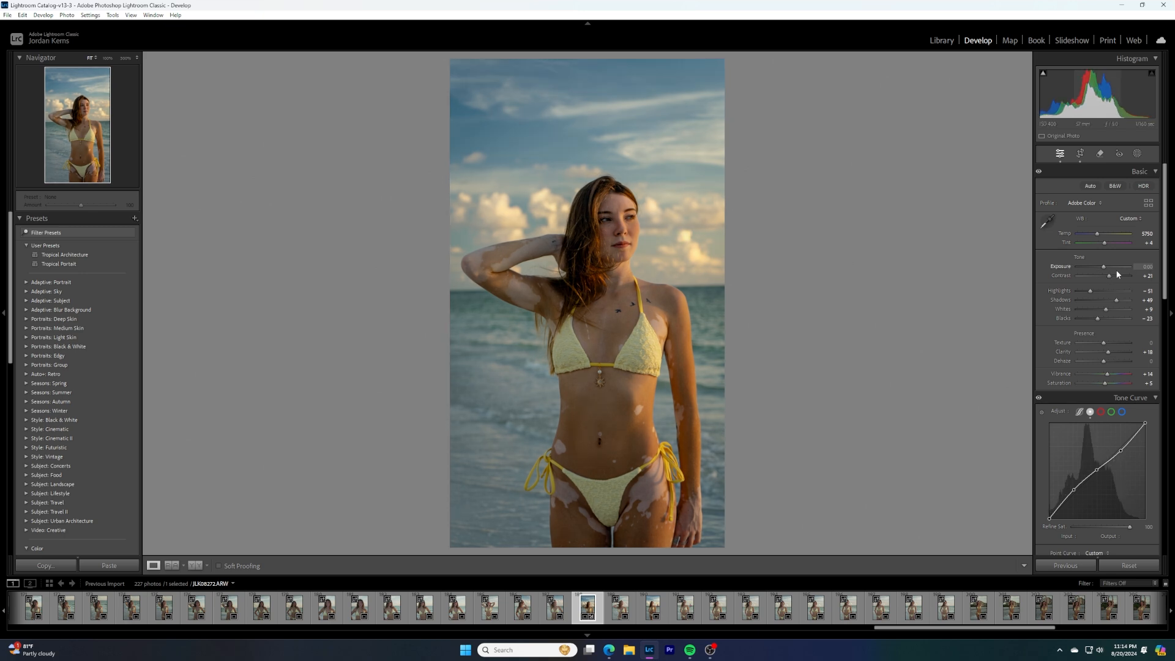
pyautogui.moveTo(1104, 270); pyautogui.dragTo(1107, 269)
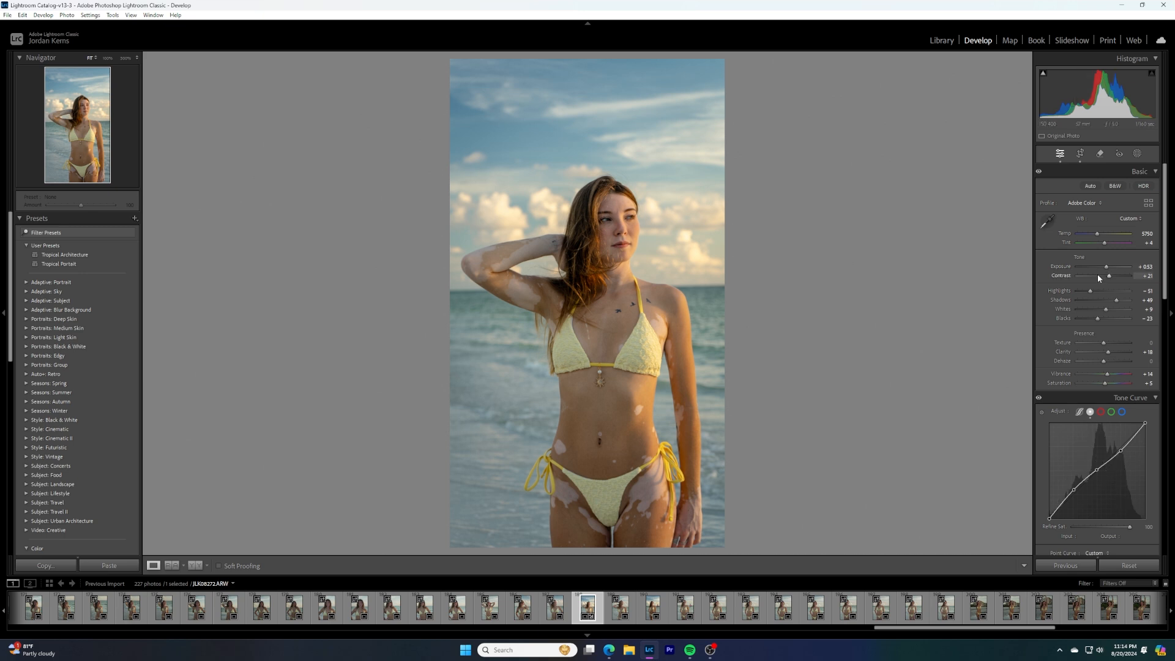
pyautogui.moveTo(1110, 276); pyautogui.dragTo(1113, 279)
pyautogui.moveTo(1106, 378); pyautogui.dragTo(1108, 378)
# Grade the colours by tinting the shadows slightly warm orange and the highlights slightly blue
pyautogui.scroll(-3, 1134, 397)
pyautogui.scroll(-6, 1134, 398)
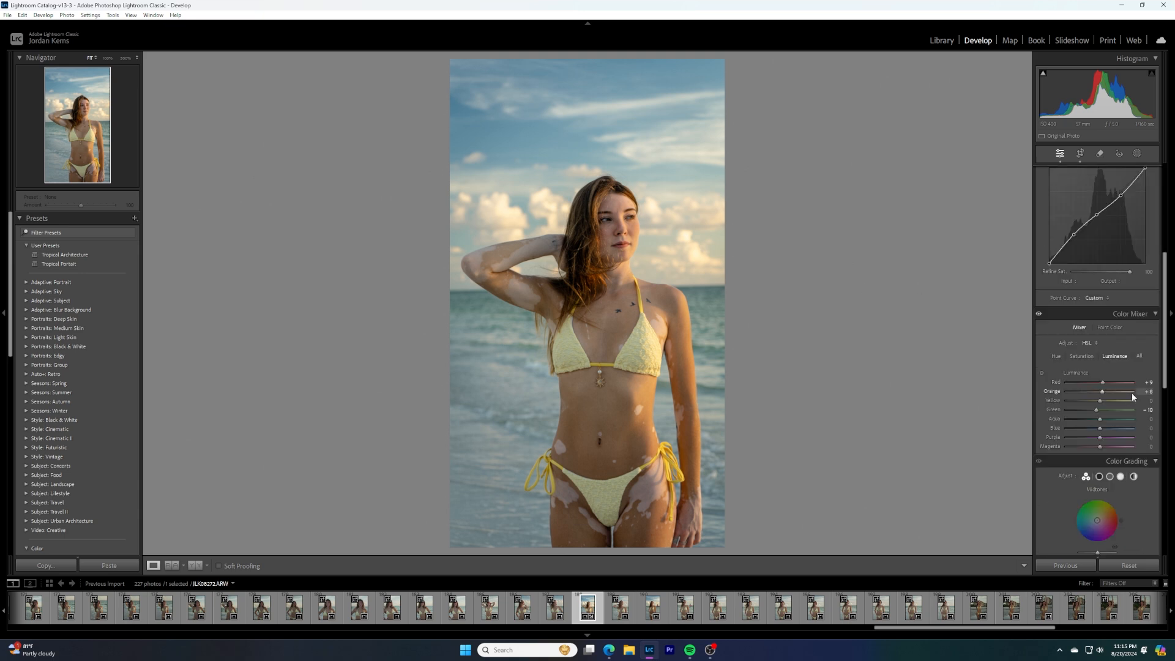
pyautogui.scroll(-6, 1129, 391)
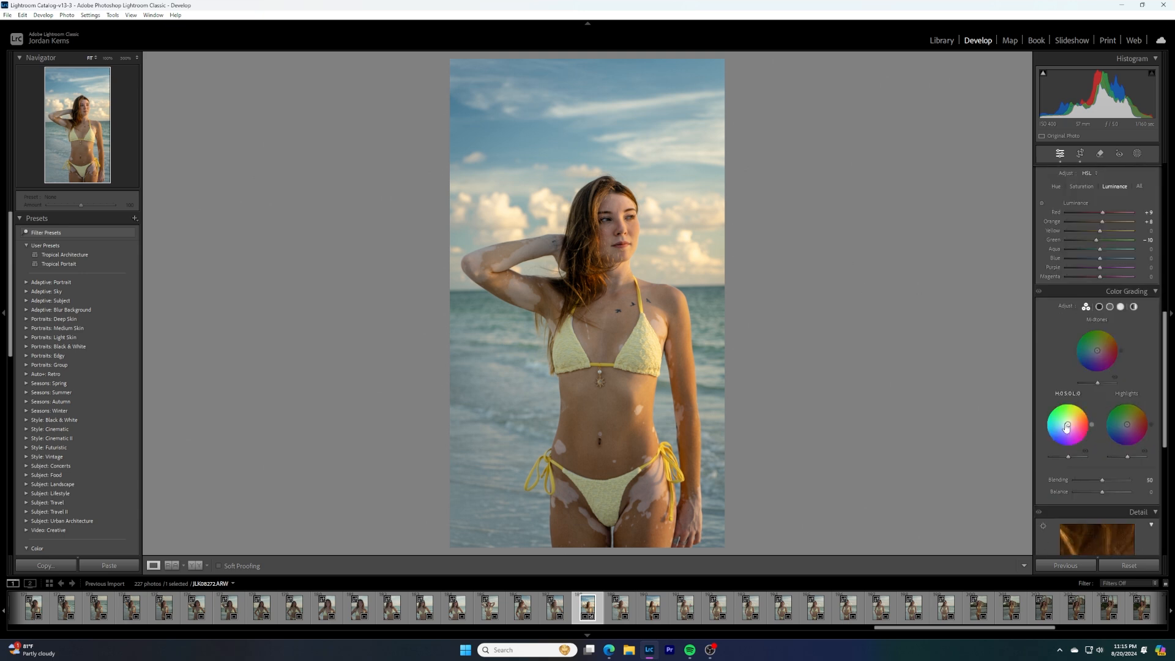
pyautogui.moveTo(1069, 428); pyautogui.dragTo(1069, 422)
pyautogui.moveTo(1127, 424); pyautogui.dragTo(1125, 427)
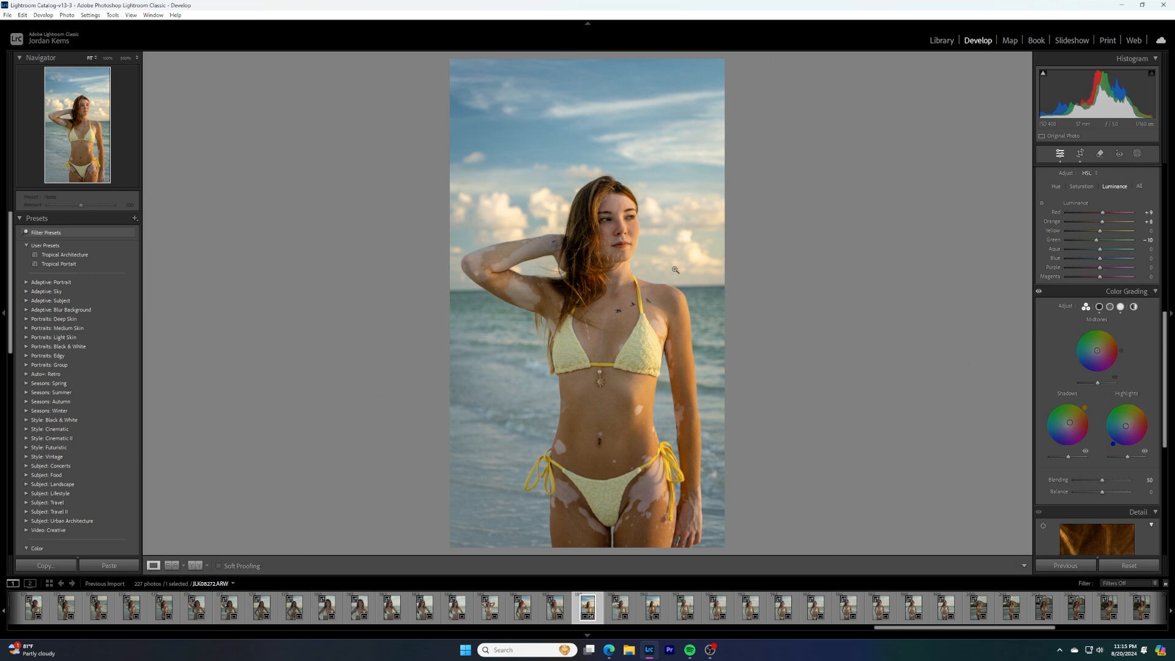
# Sharpen the photo with Amount 61, Detail 51 and Masking 83
pyautogui.scroll(-4, 1100, 359)
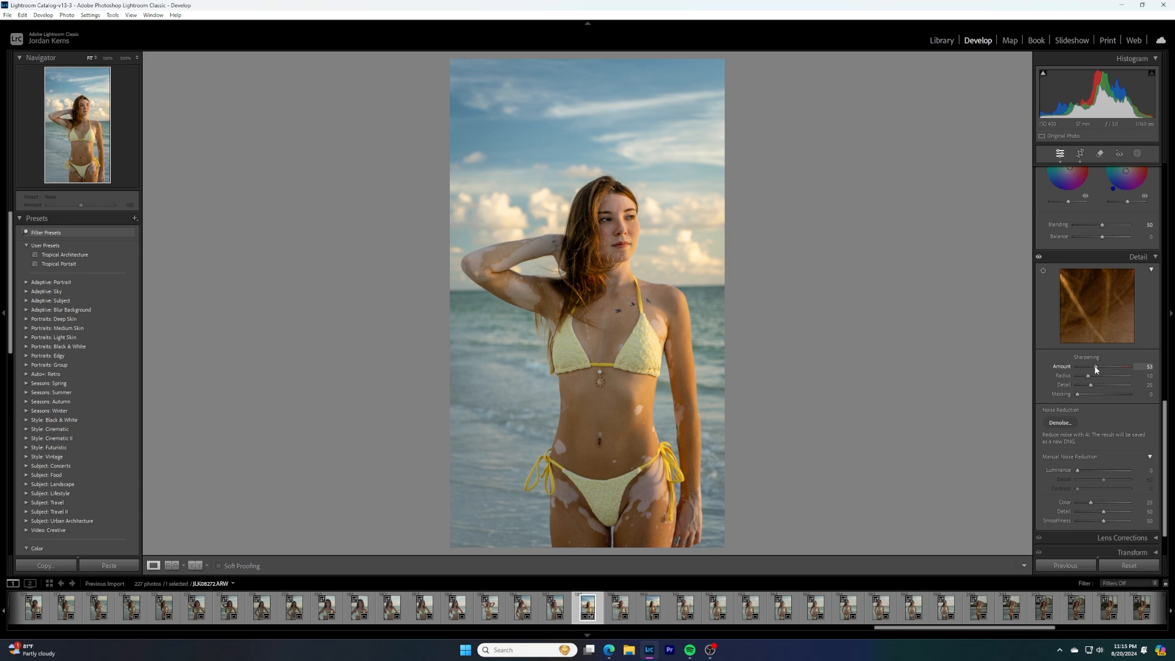
pyautogui.moveTo(1096, 368); pyautogui.dragTo(1100, 369)
pyautogui.press('alt')
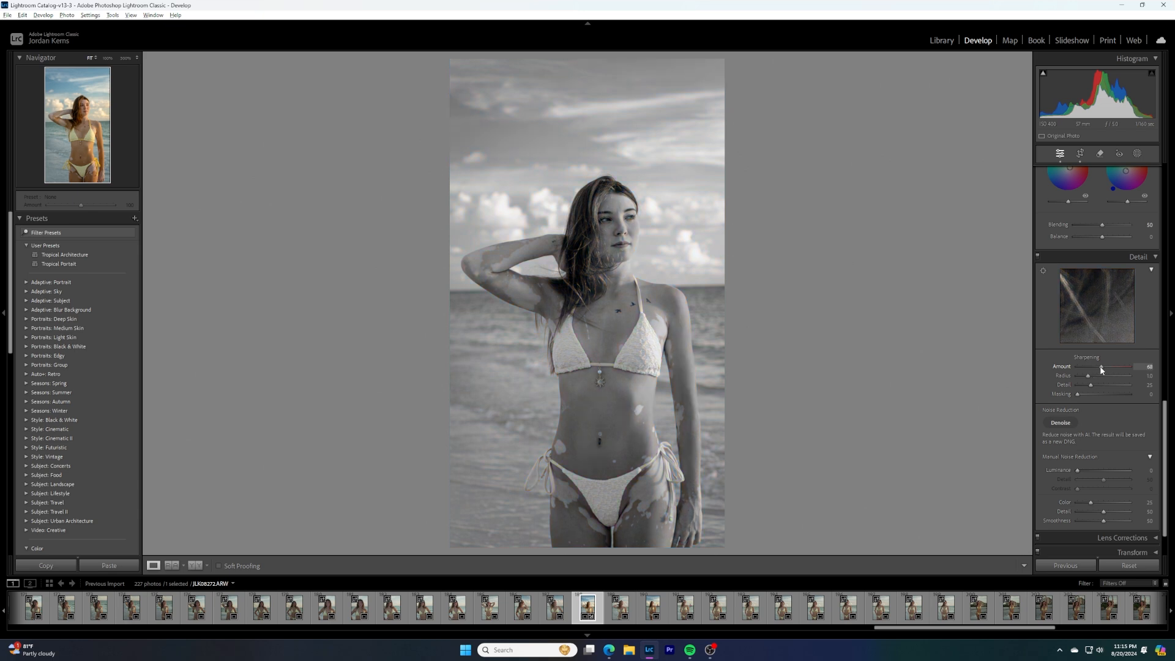
pyautogui.press('alt')
pyautogui.moveTo(1090, 384); pyautogui.dragTo(1114, 388)
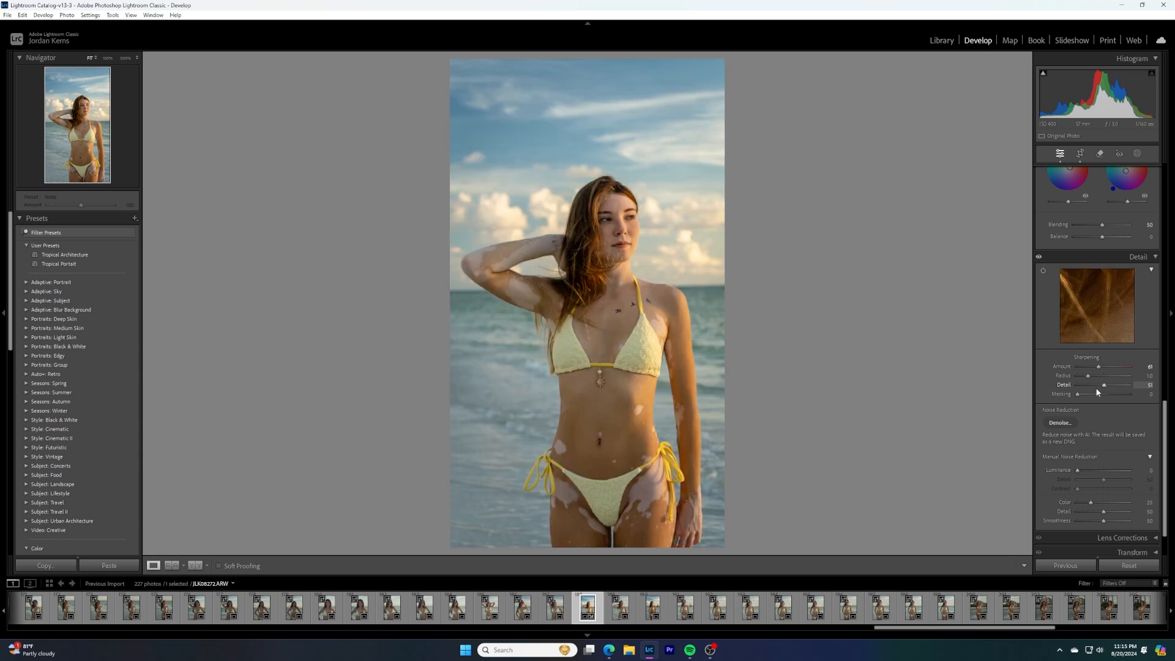
pyautogui.press('alt')
pyautogui.moveTo(1078, 394); pyautogui.dragTo(1123, 390)
# Collapse the Detail and Color Grading sections
pyautogui.scroll(-2, 1092, 380)
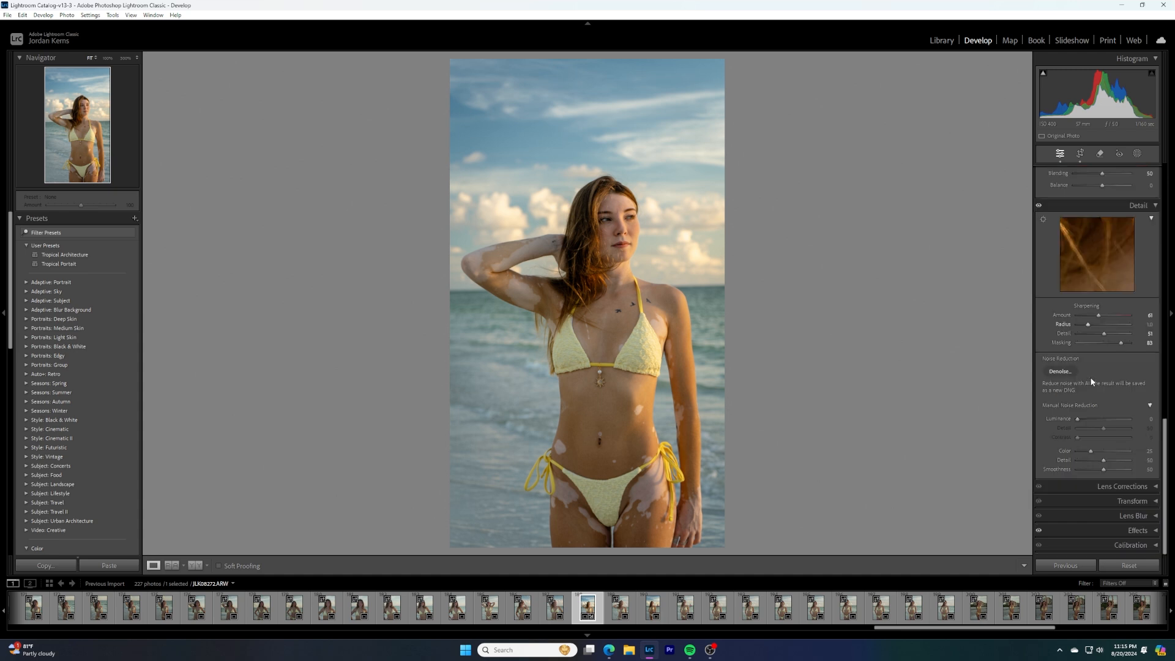
pyautogui.click(1120, 205)
pyautogui.click(1130, 254)
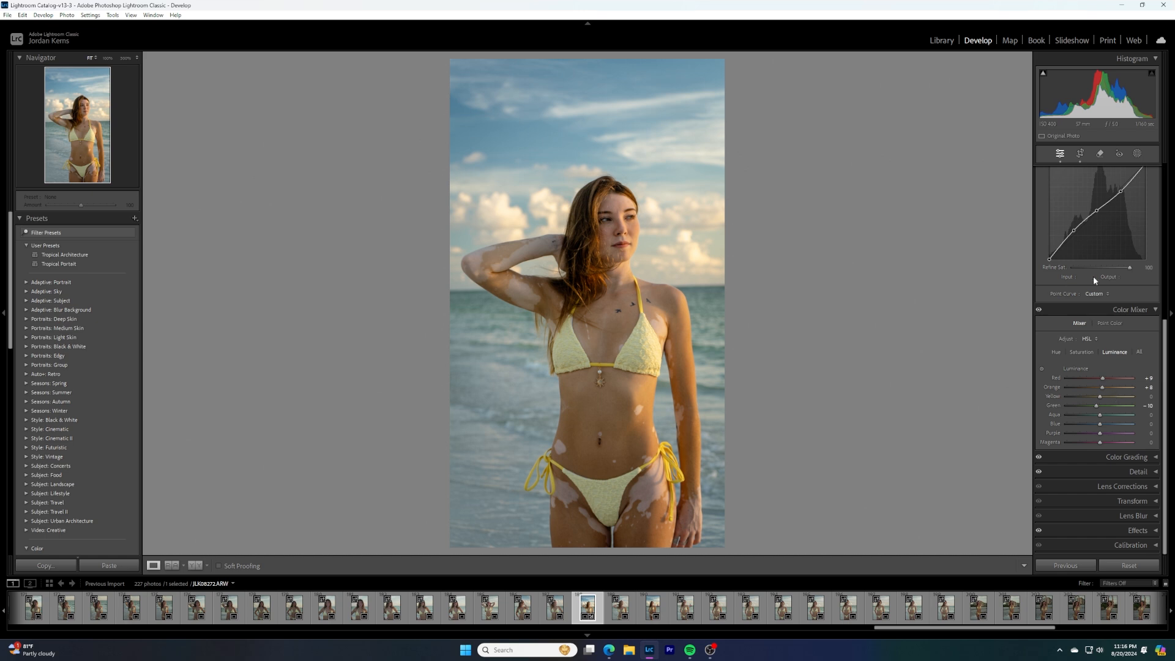
# Create a mask selecting the subject, set its Exposure to 0.20 and fine-tune its highlights and shadows
pyautogui.click(1137, 154)
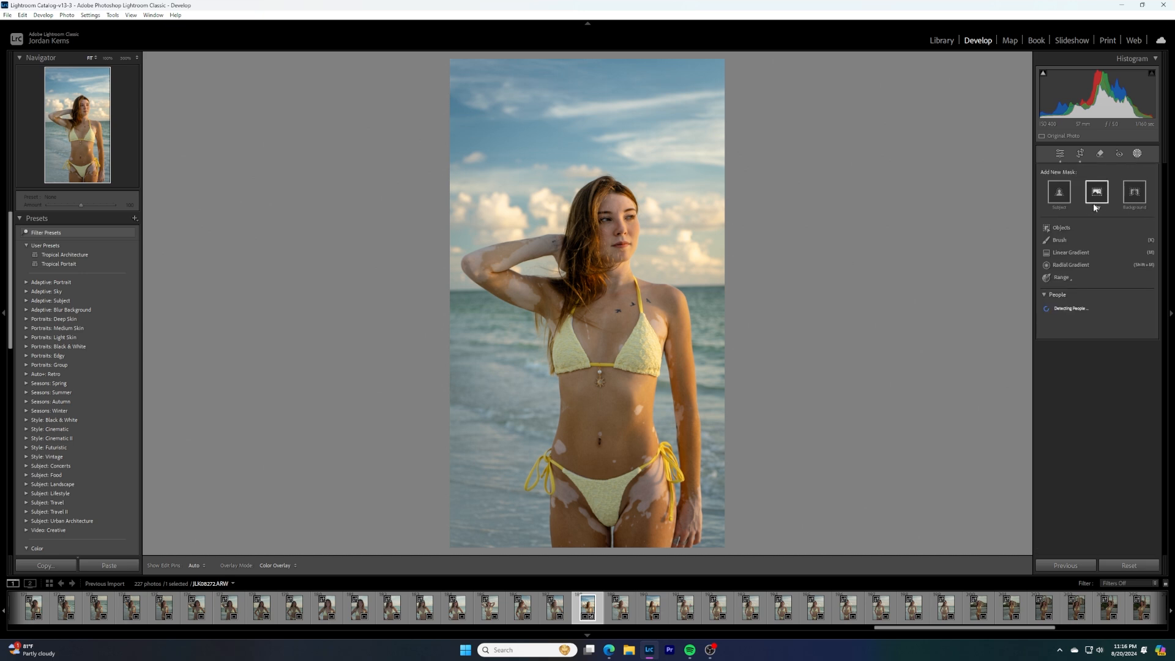
pyautogui.click(1058, 200)
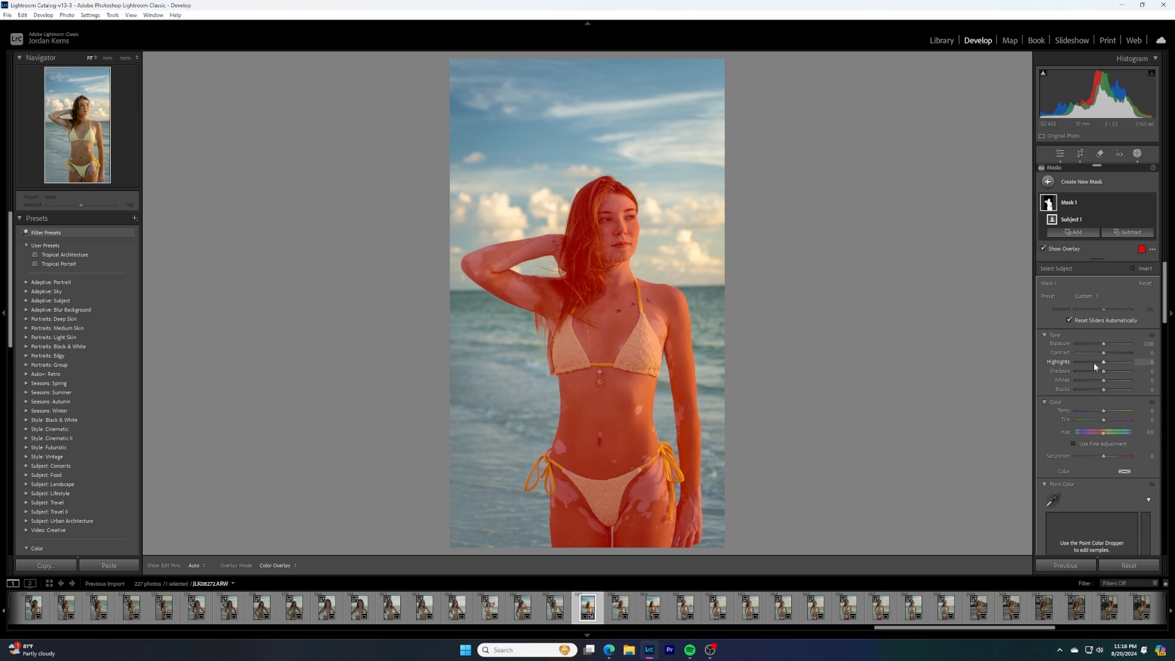
pyautogui.moveTo(1104, 346); pyautogui.dragTo(1106, 347)
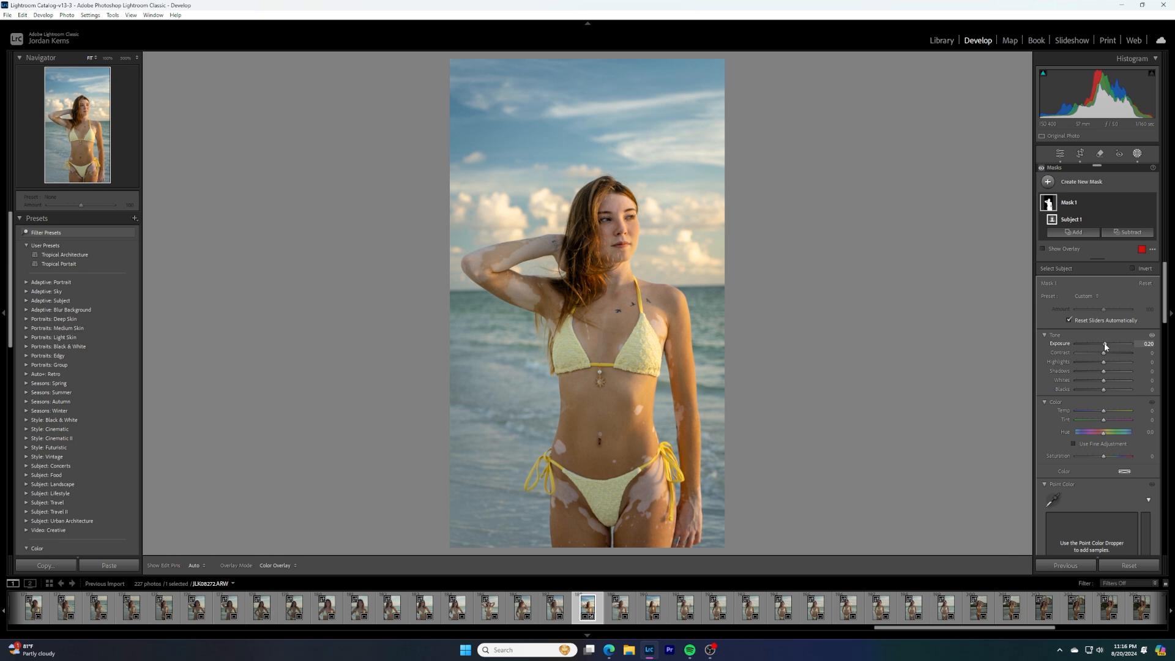
pyautogui.moveTo(1104, 362); pyautogui.dragTo(1108, 371)
# Set the subject mask's Clarity to 10
pyautogui.scroll(-3, 1100, 401)
pyautogui.scroll(-5, 1100, 404)
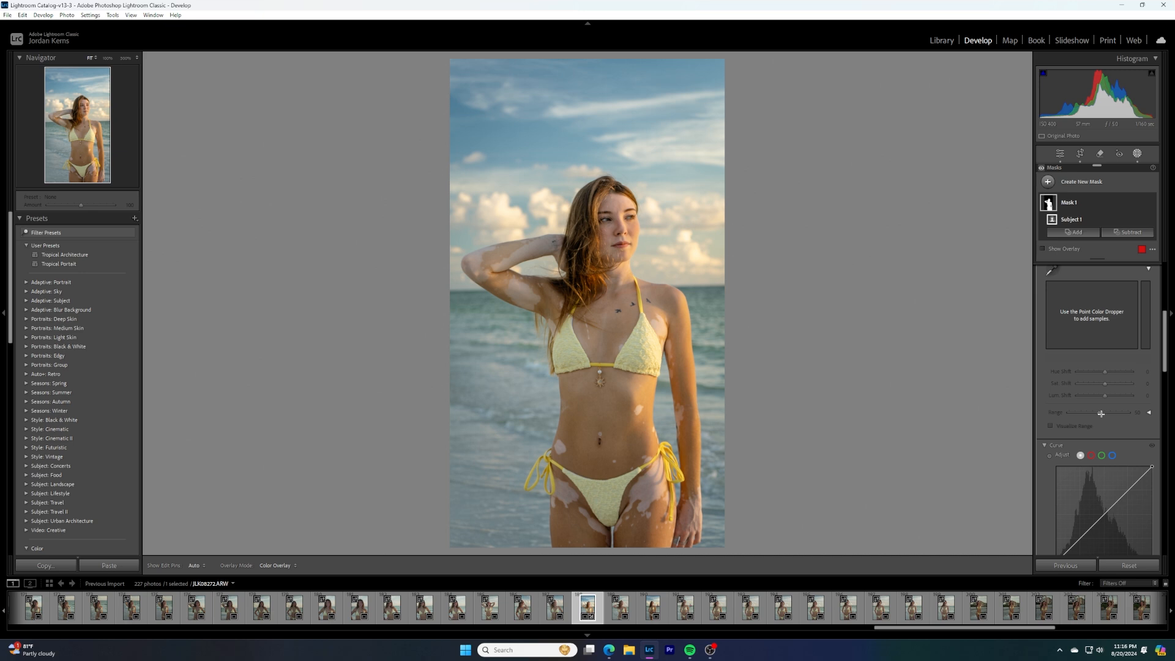
pyautogui.scroll(-5, 1101, 413)
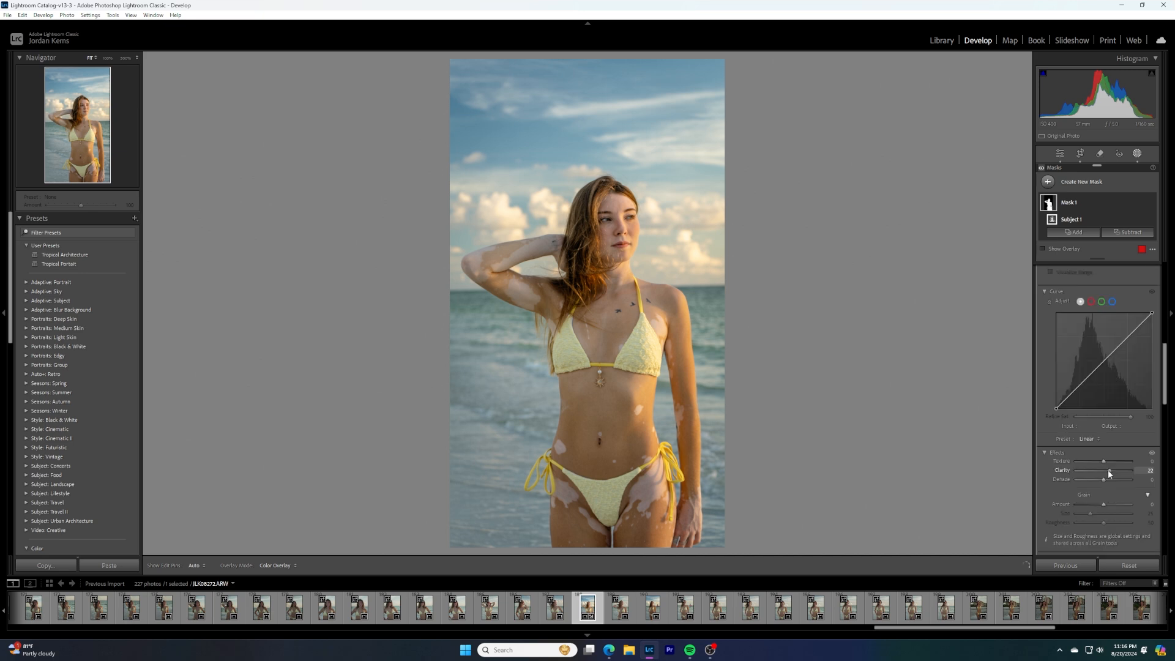
pyautogui.moveTo(1108, 468); pyautogui.dragTo(1117, 471)
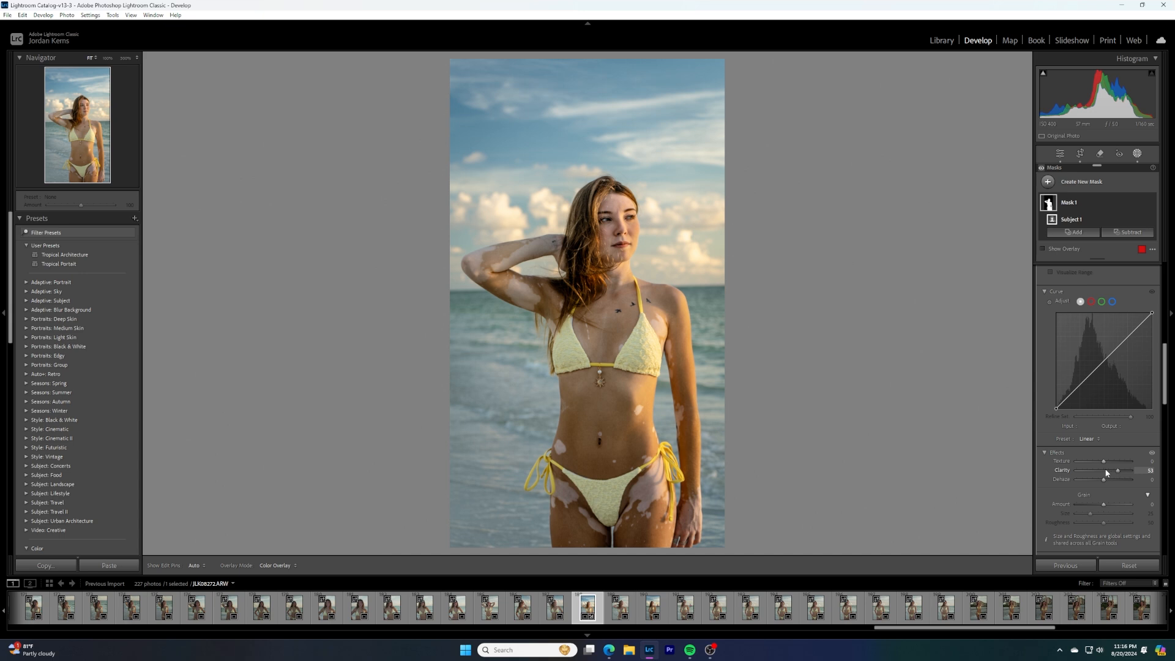
pyautogui.click(1107, 471)
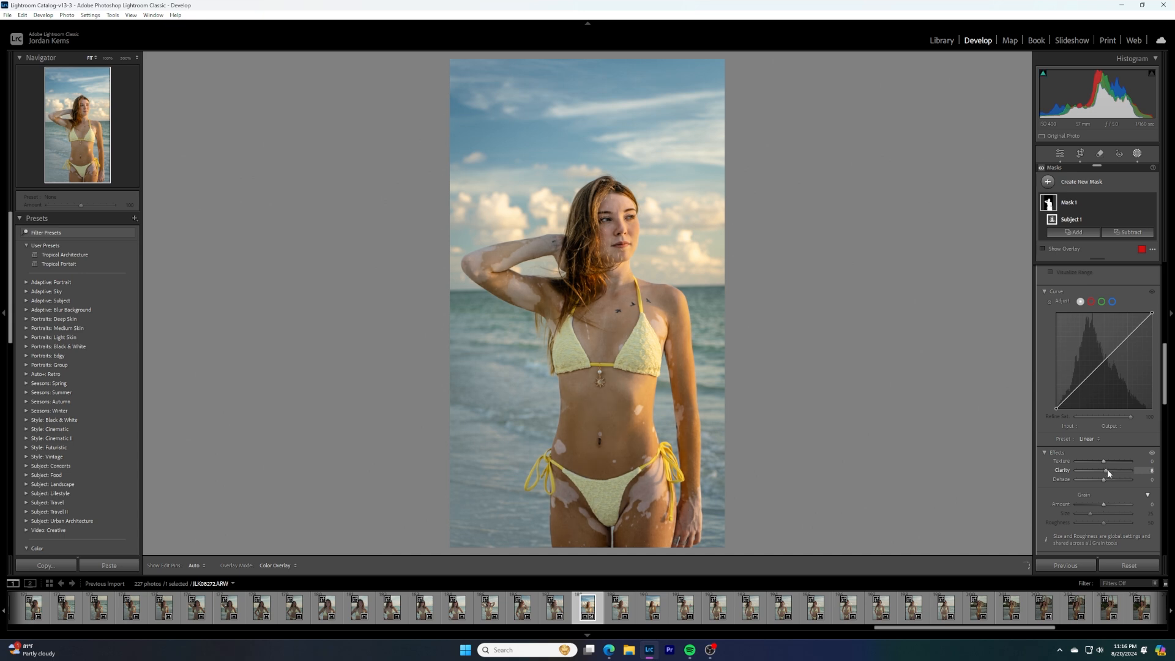
pyautogui.click(1107, 470)
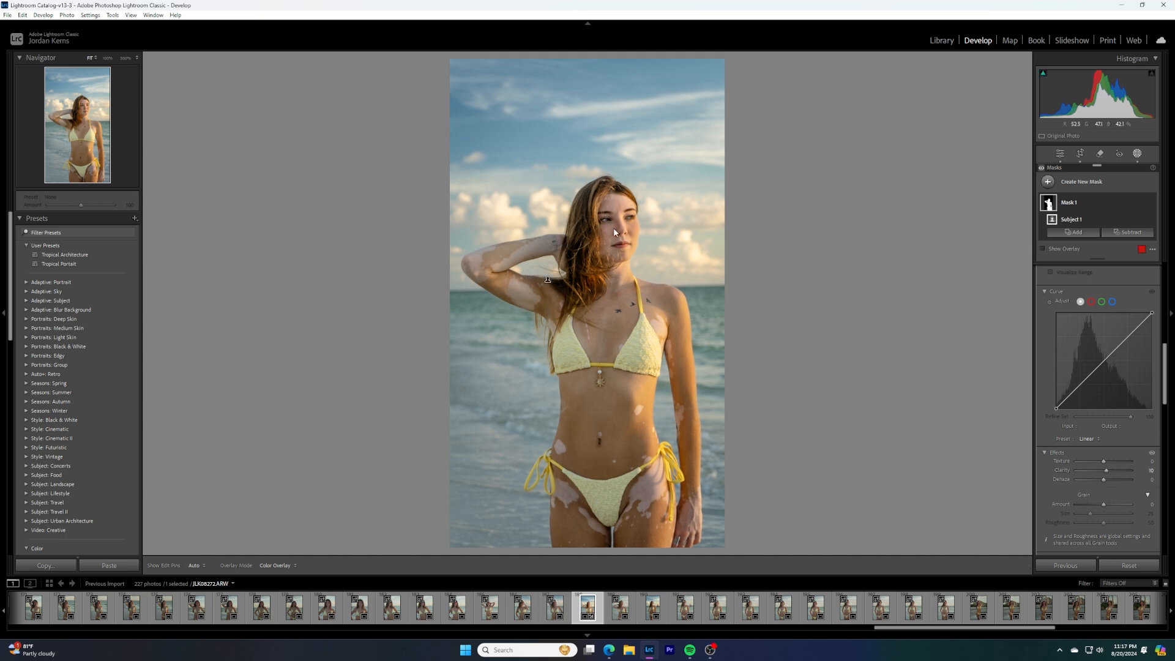
# Add a linear gradient mask fading from beyond the photo's right edge to the woman's hair, with Exposure 0.27
pyautogui.scroll(-3, 1126, 454)
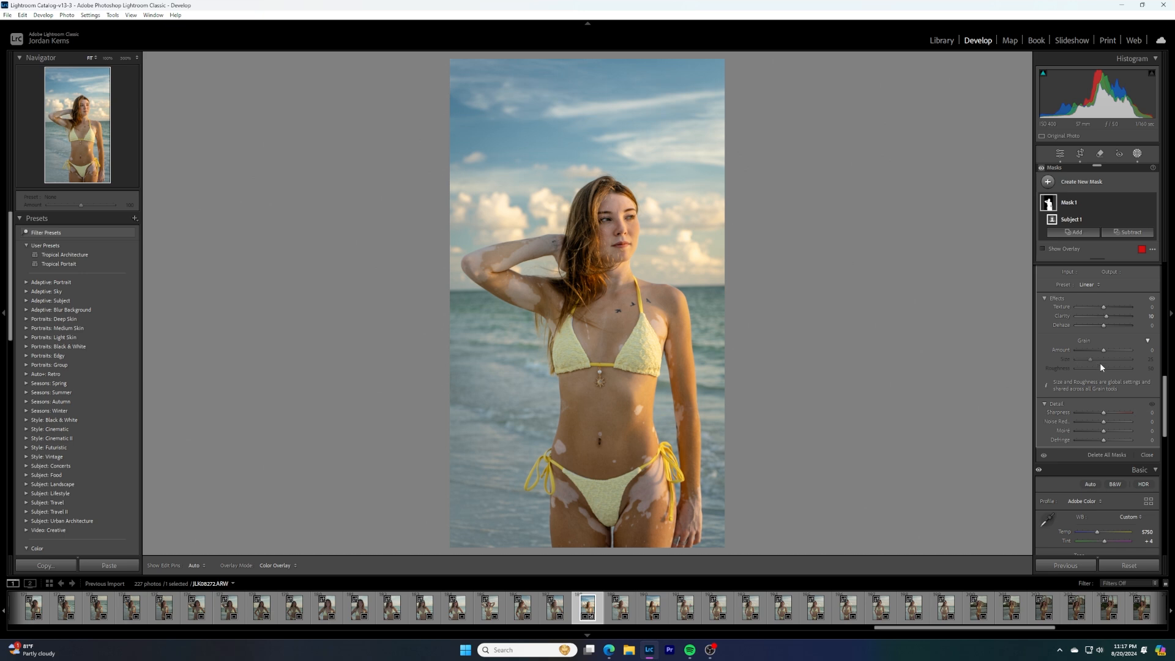
pyautogui.scroll(2, 1100, 367)
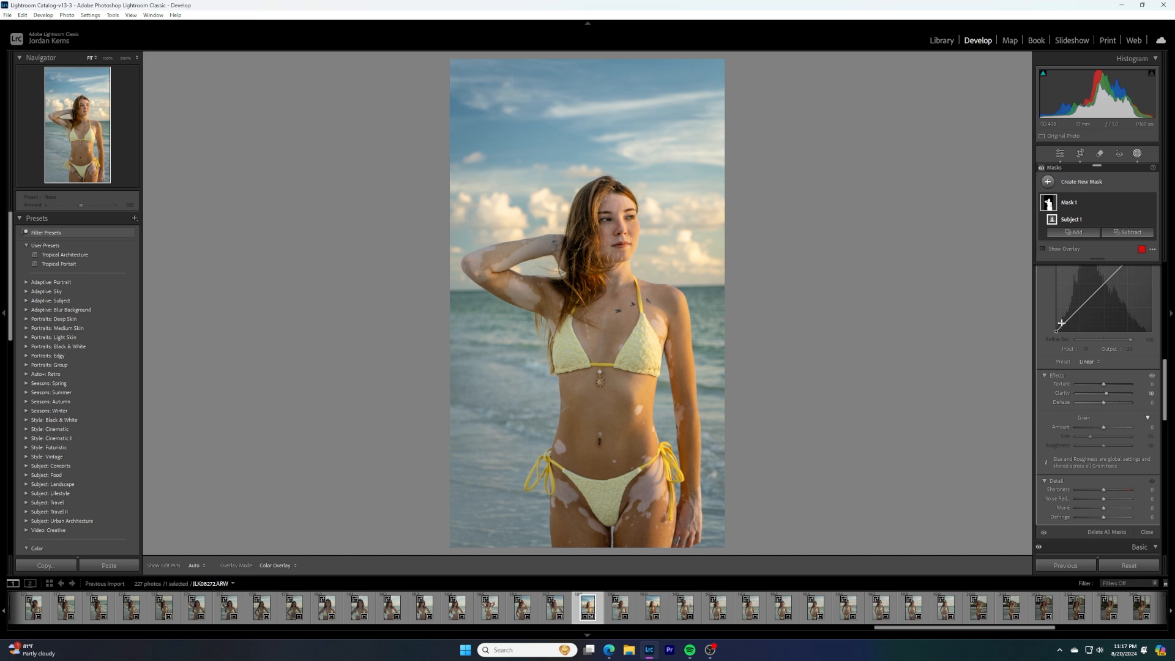
pyautogui.scroll(5, 1071, 321)
pyautogui.click(1065, 181)
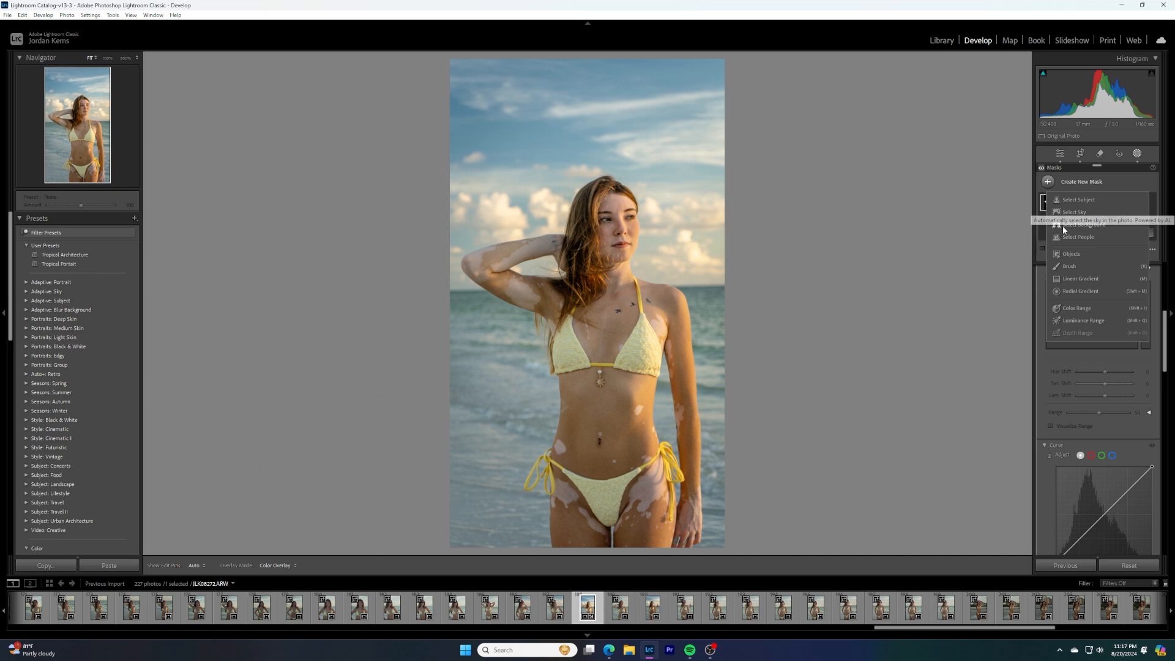
pyautogui.click(1089, 278)
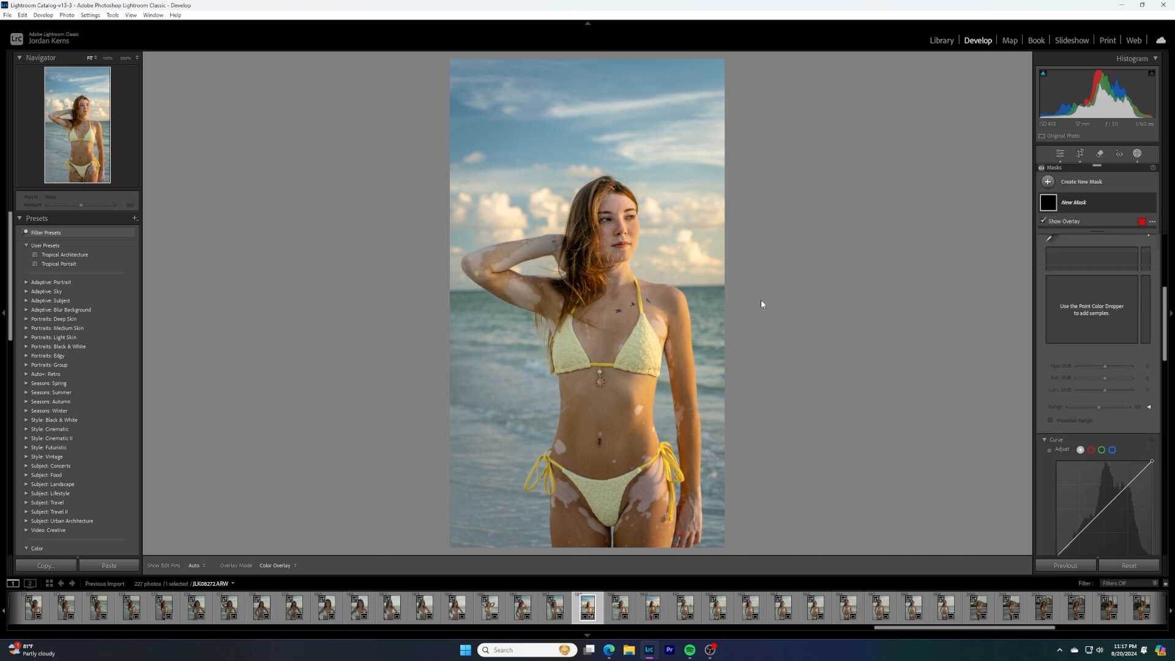
pyautogui.moveTo(790, 298); pyautogui.dragTo(574, 295)
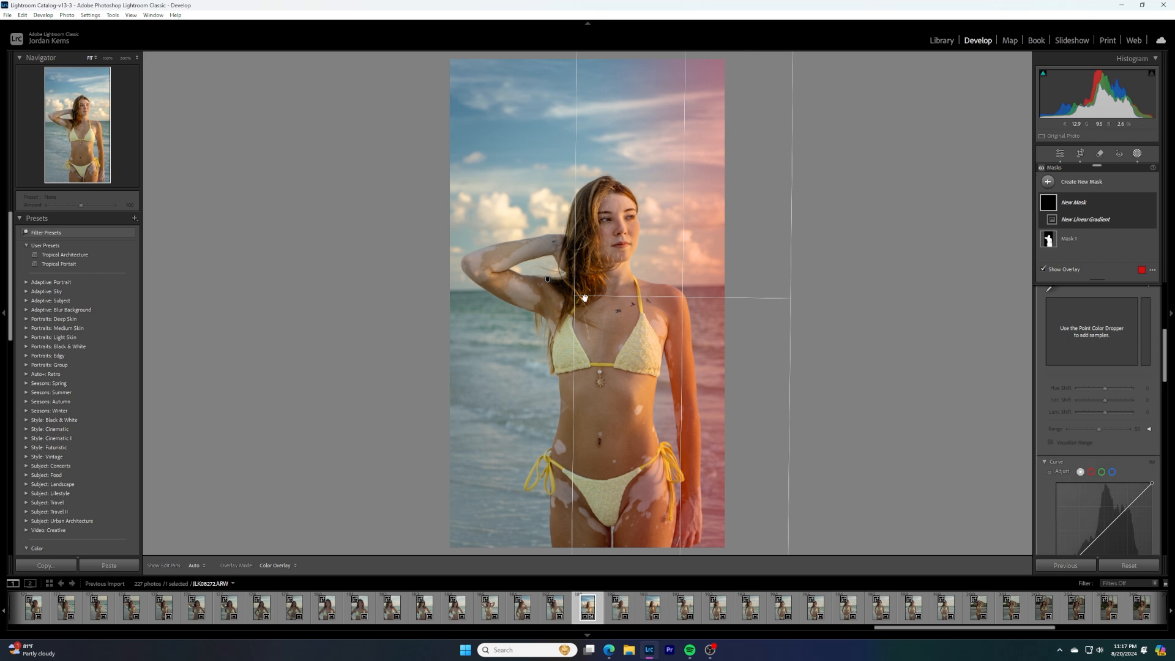
pyautogui.scroll(4, 1106, 340)
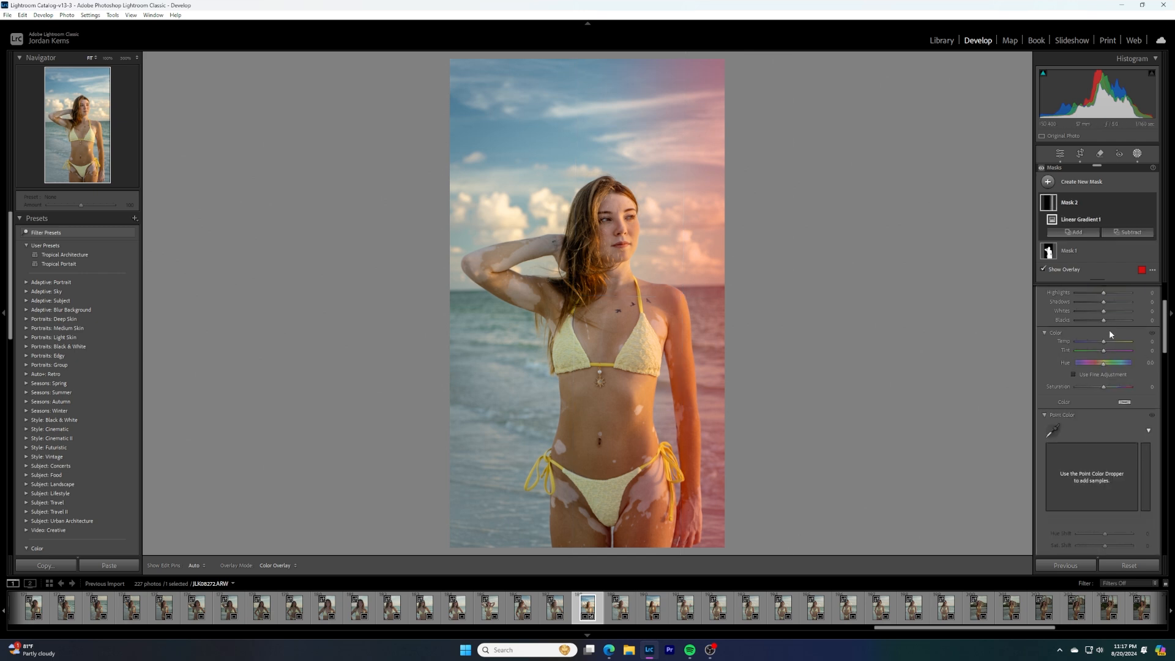
pyautogui.moveTo(1104, 364); pyautogui.dragTo(1106, 367)
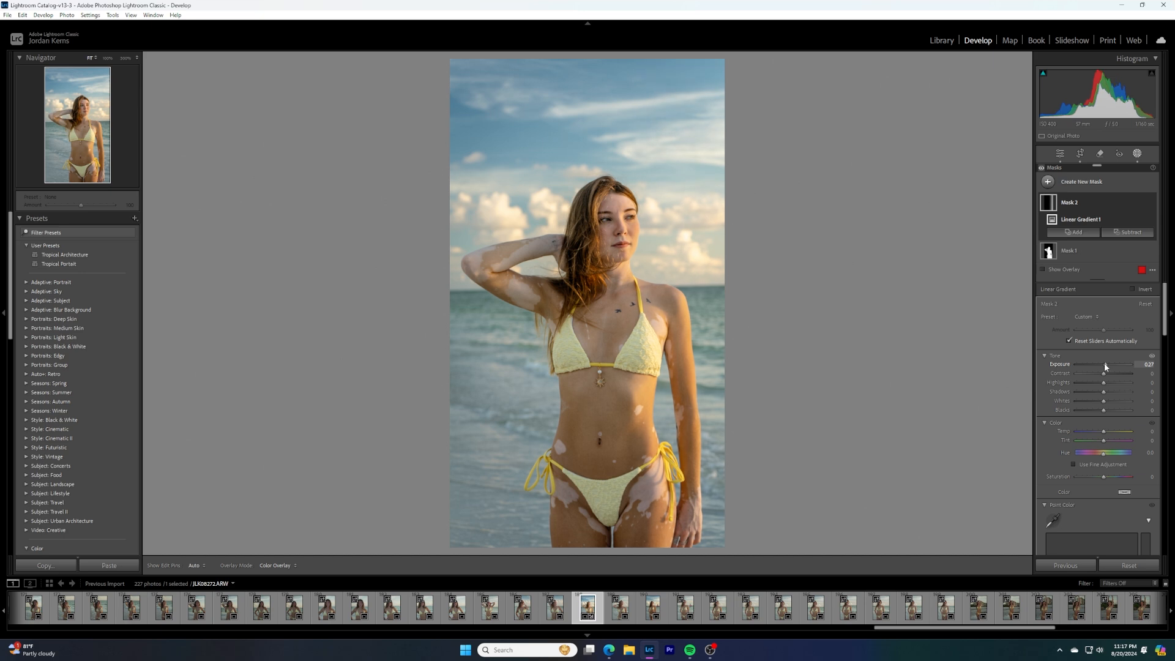
# Compare positive and negative Dehaze amounts on the linear gradient mask and set Dehaze to -10
pyautogui.scroll(-5, 1104, 371)
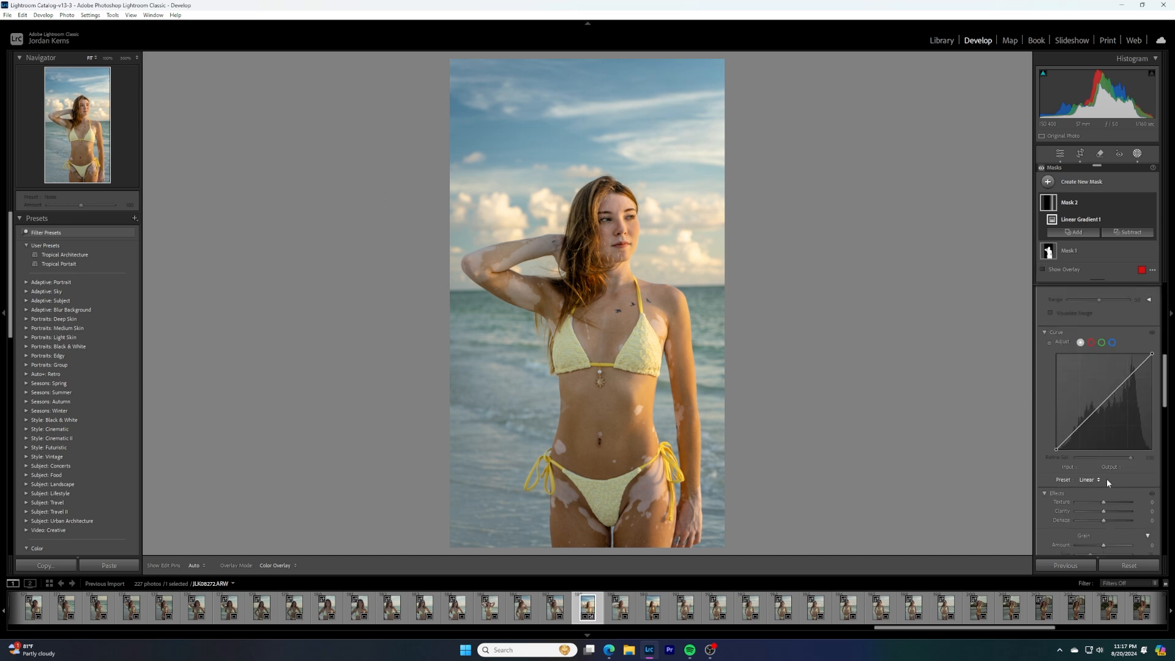
pyautogui.scroll(2, 1102, 422)
pyautogui.scroll(-3, 1100, 417)
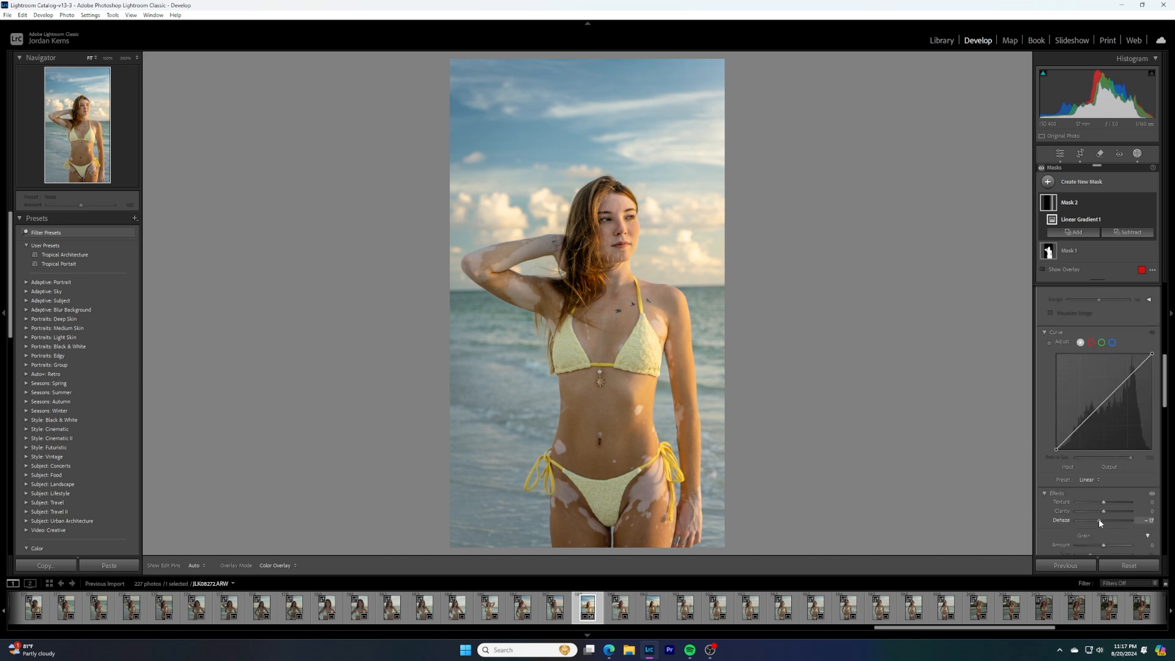
pyautogui.moveTo(1100, 522); pyautogui.dragTo(1109, 524)
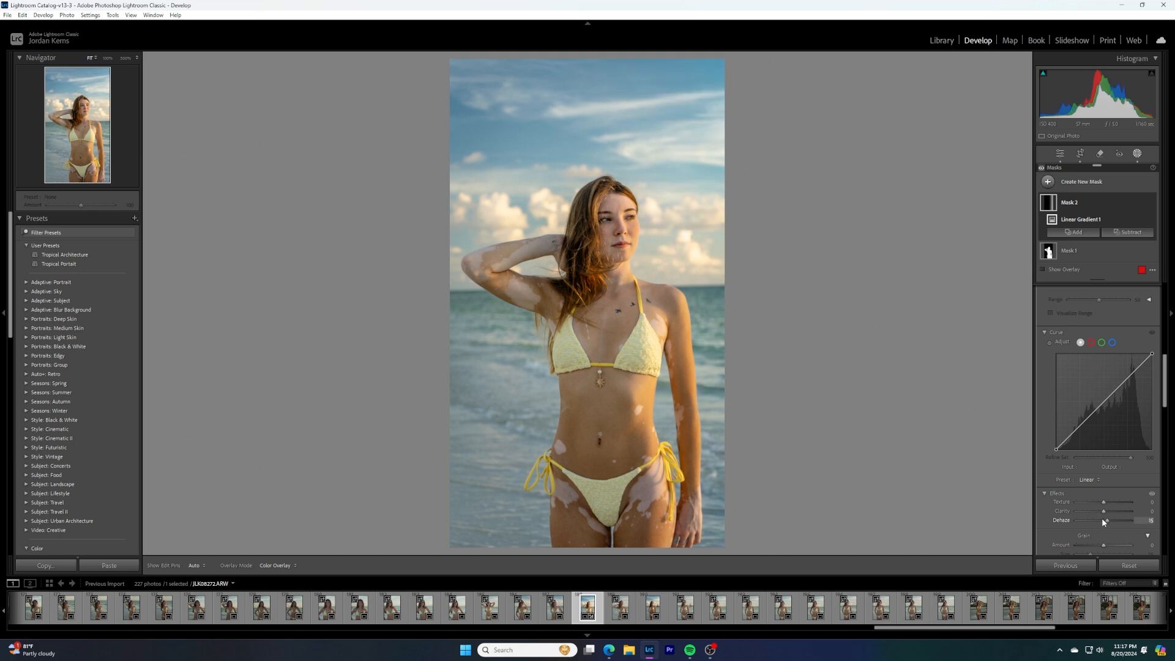
pyautogui.moveTo(1102, 521); pyautogui.dragTo(1100, 521)
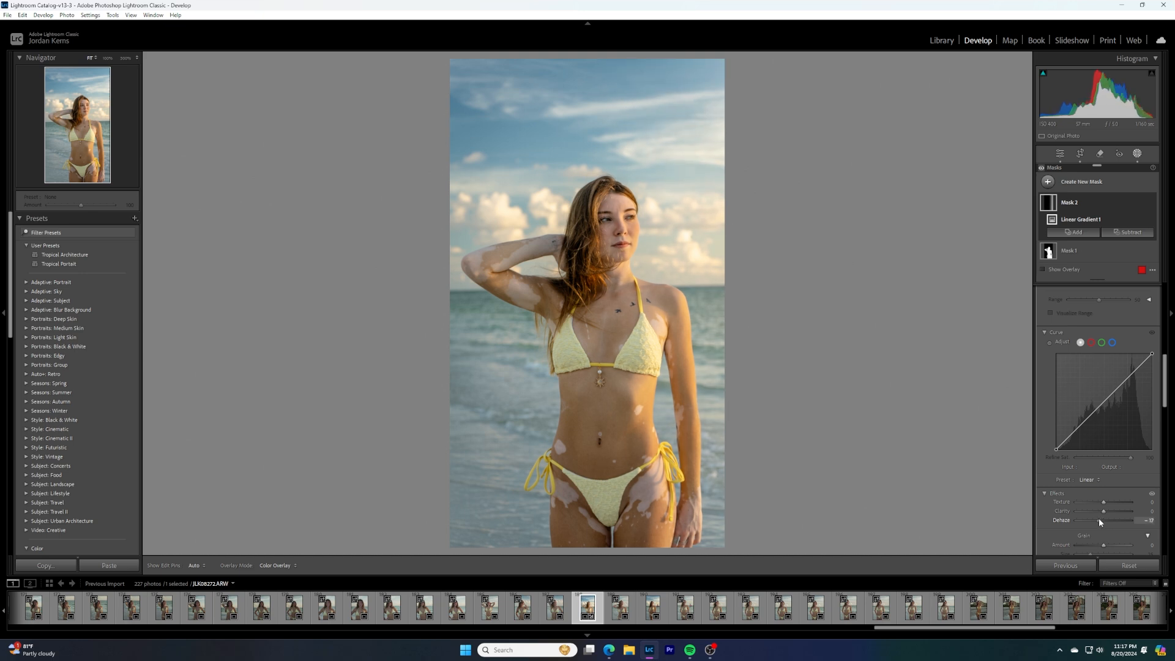
pyautogui.moveTo(1099, 520); pyautogui.dragTo(1101, 520)
pyautogui.moveTo(1105, 522); pyautogui.dragTo(1104, 520)
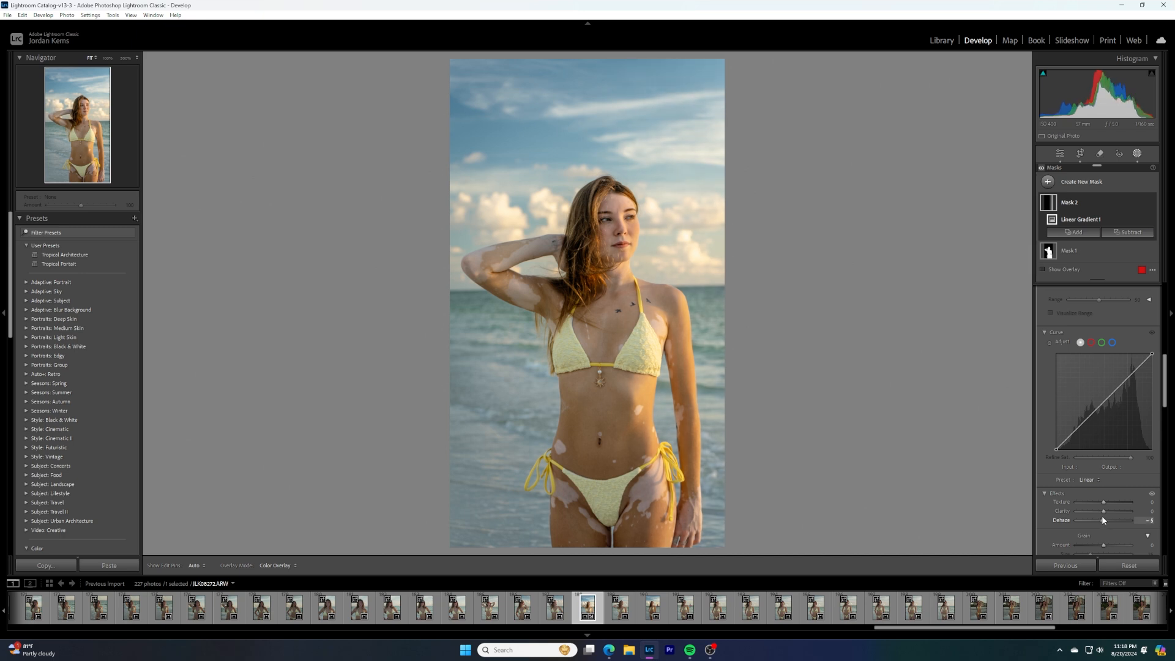
pyautogui.moveTo(1102, 520); pyautogui.dragTo(1101, 520)
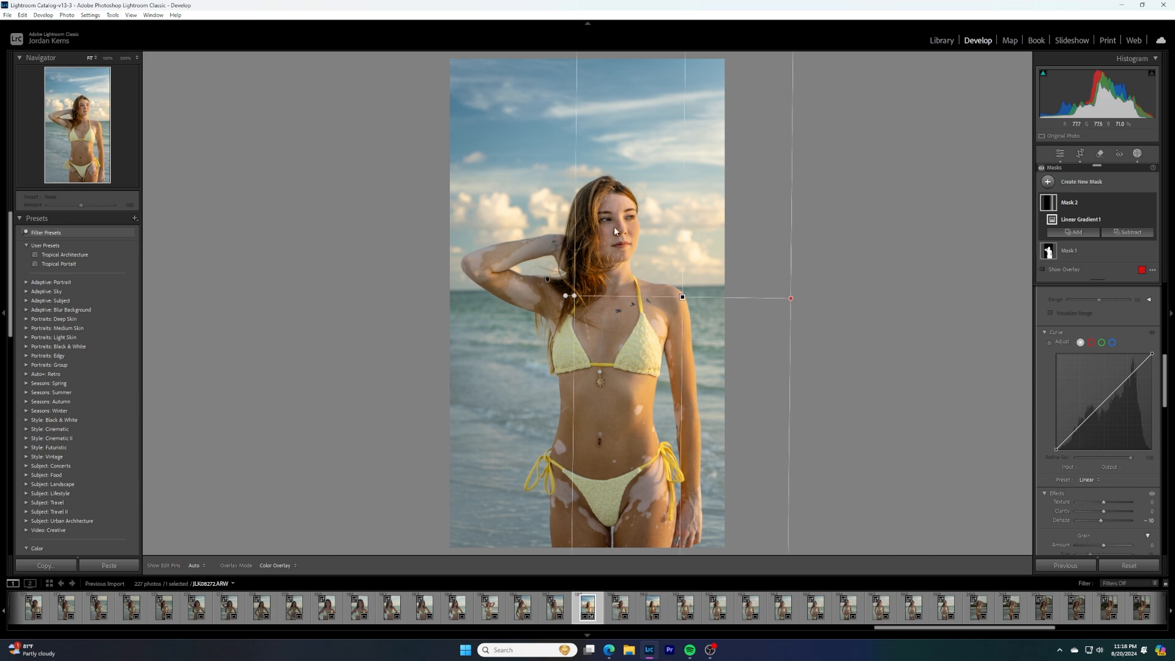
pyautogui.scroll(-3, 1116, 489)
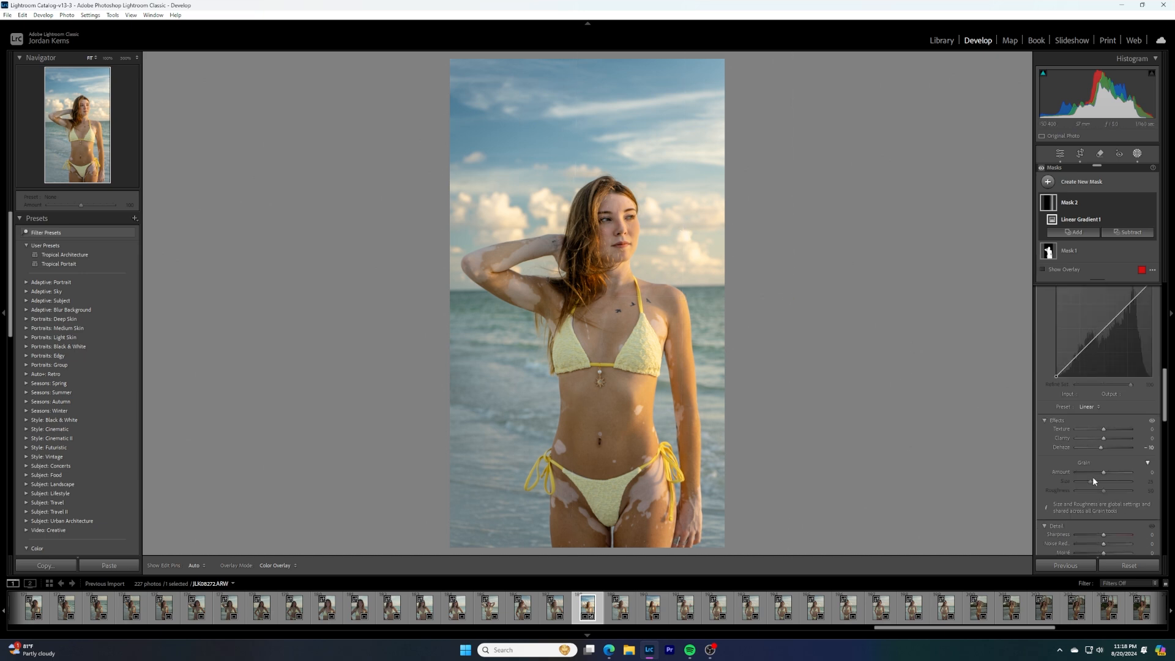
pyautogui.moveTo(1102, 447); pyautogui.dragTo(1107, 448)
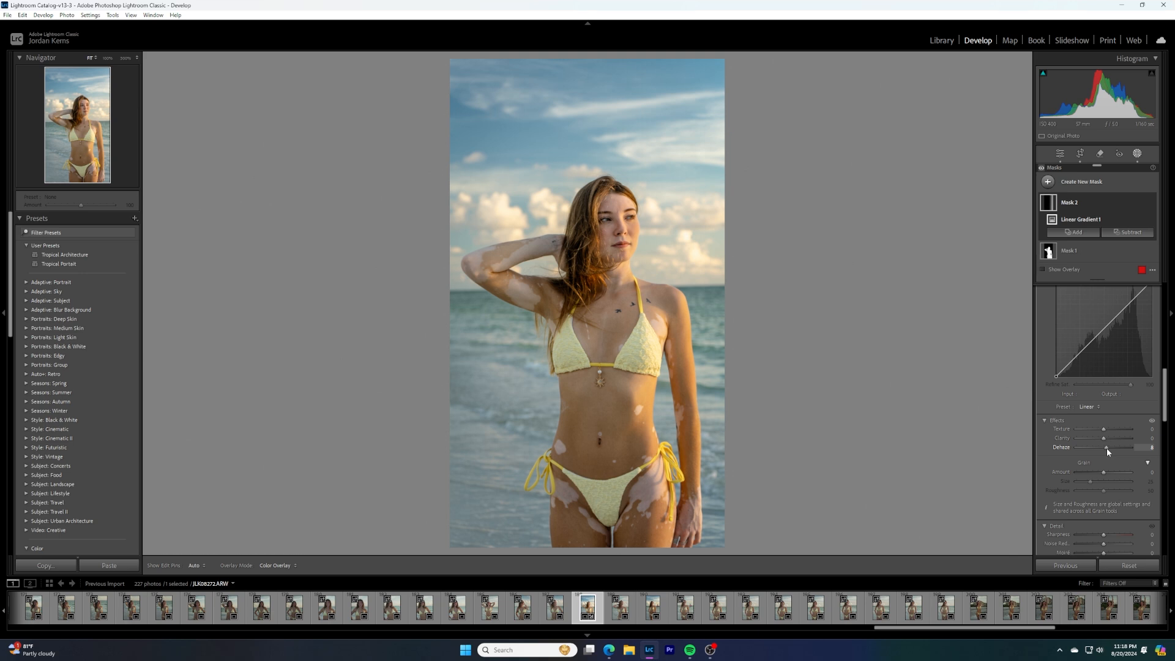
pyautogui.moveTo(1108, 451); pyautogui.dragTo(1110, 452)
pyautogui.moveTo(1108, 451); pyautogui.dragTo(1103, 452)
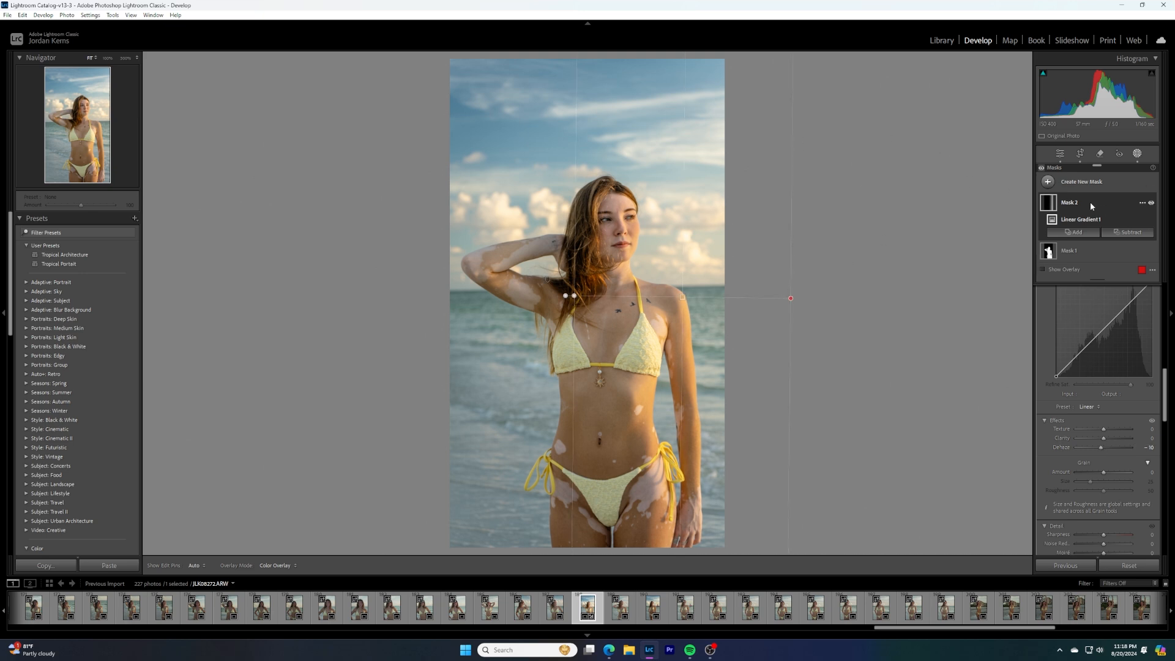
# Add a linear gradient mask fading from beyond the photo's left edge to the woman's hair, with Exposure -0.20
pyautogui.click(1072, 182)
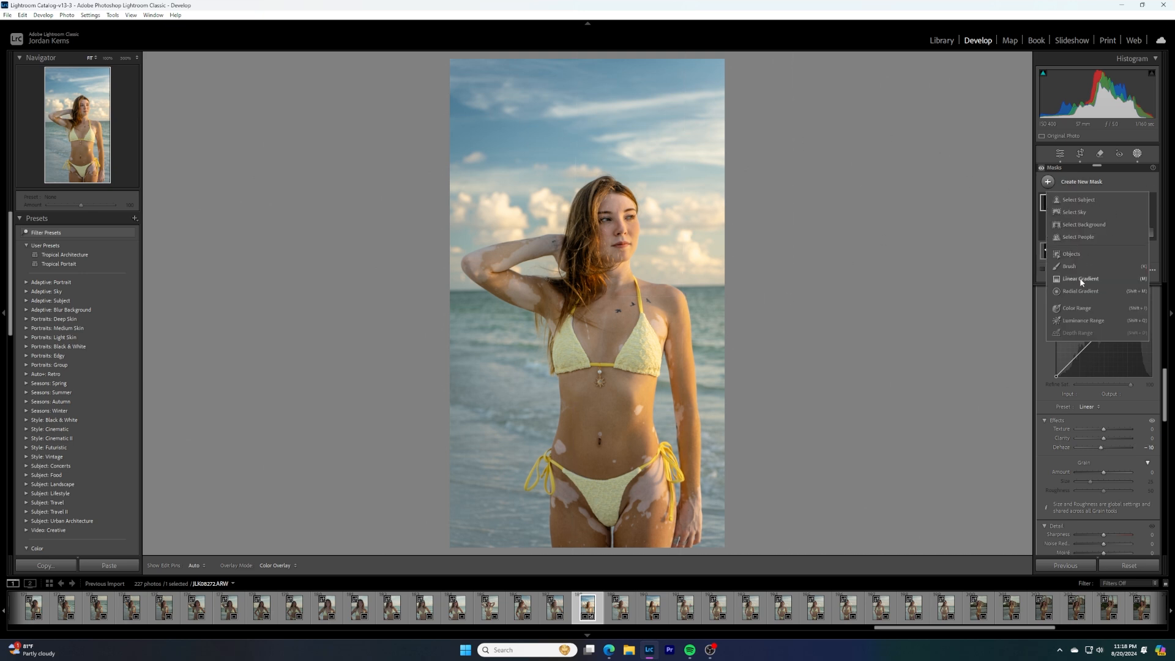
pyautogui.click(1082, 278)
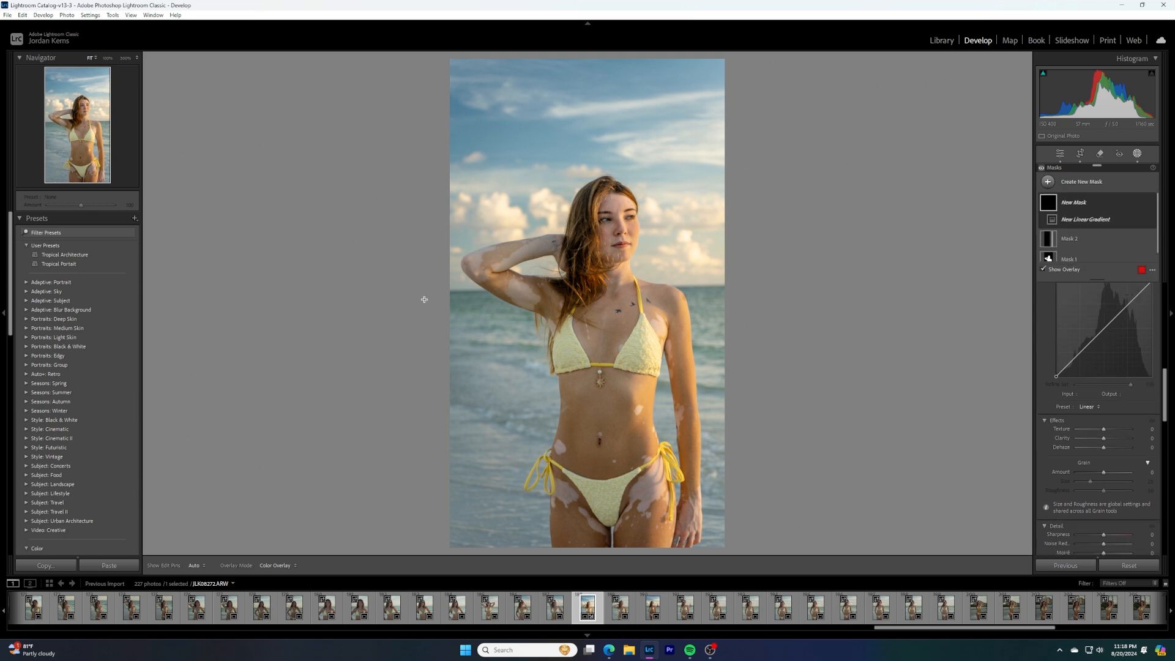
pyautogui.moveTo(427, 299); pyautogui.dragTo(573, 300)
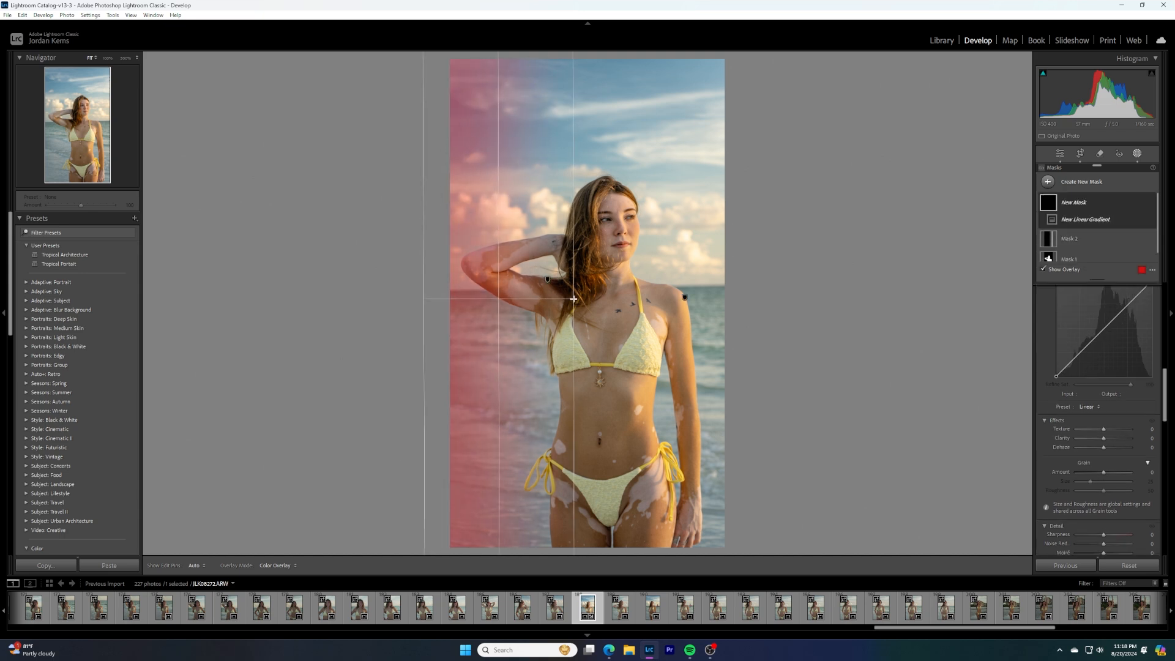
pyautogui.moveTo(574, 300); pyautogui.dragTo(578, 299)
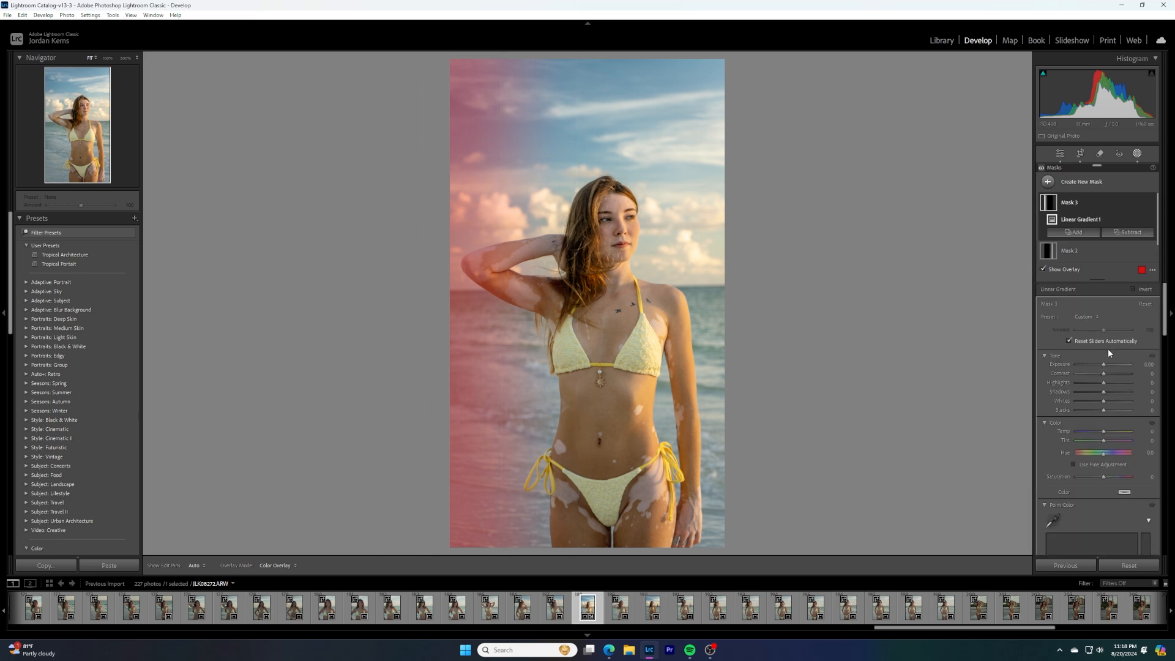
pyautogui.moveTo(1105, 366); pyautogui.dragTo(1103, 362)
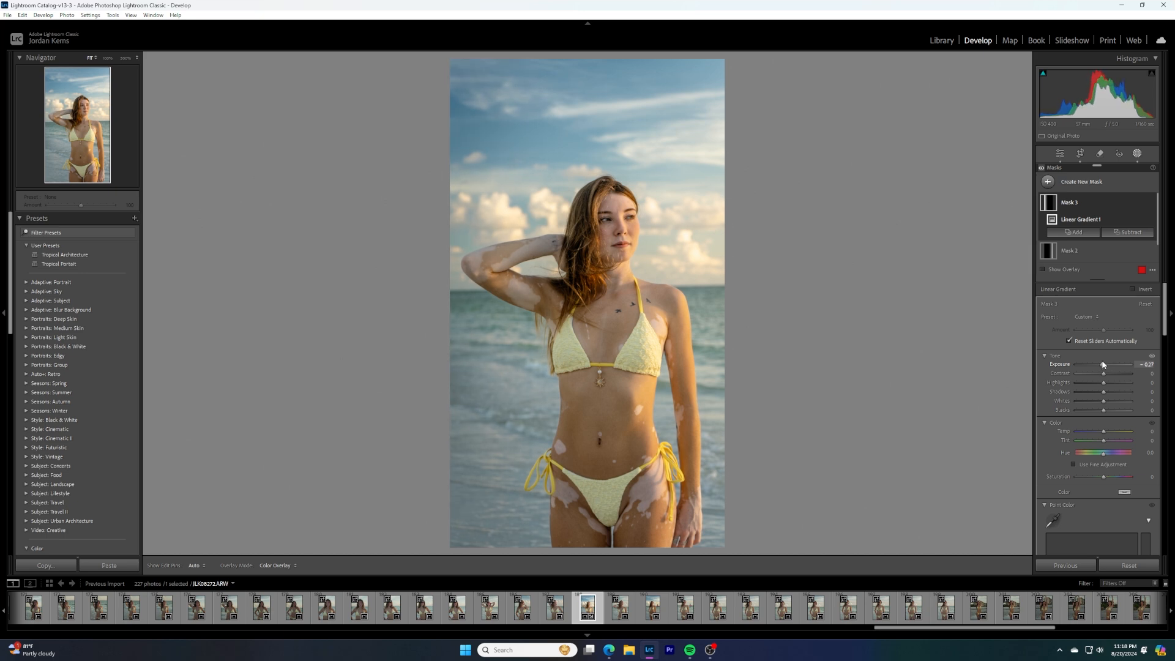
pyautogui.moveTo(1103, 364); pyautogui.dragTo(1105, 364)
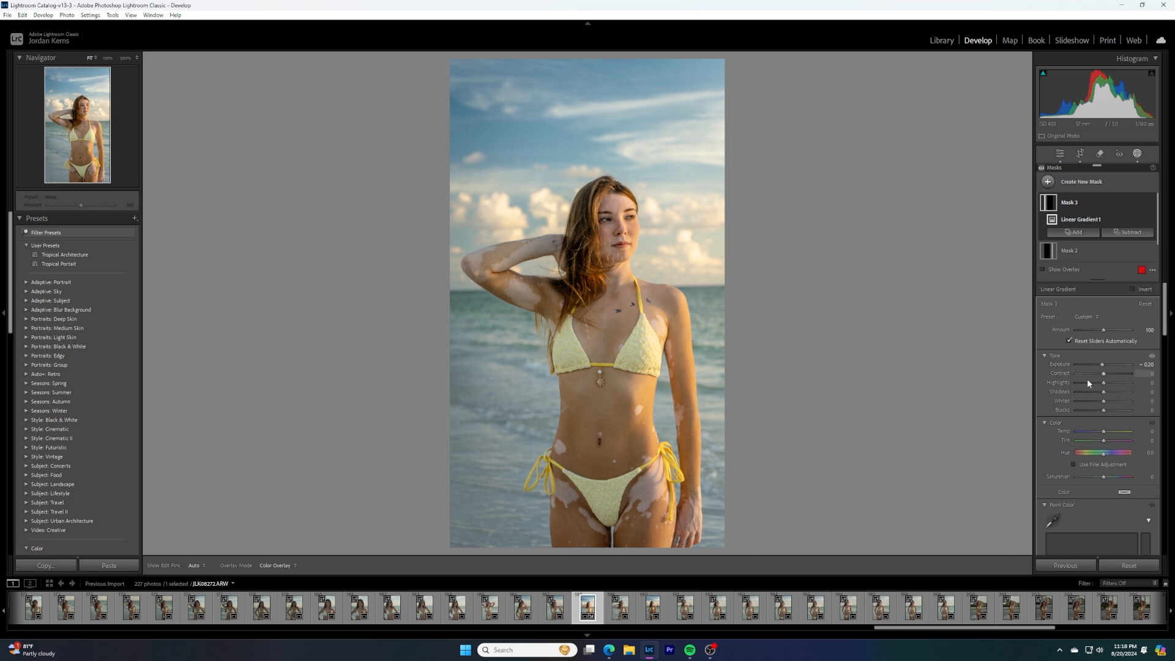
# Fine-tune the Dehaze amount on the linear gradient mask at the photo's left side
pyautogui.scroll(-4, 1095, 391)
pyautogui.scroll(-4, 1118, 478)
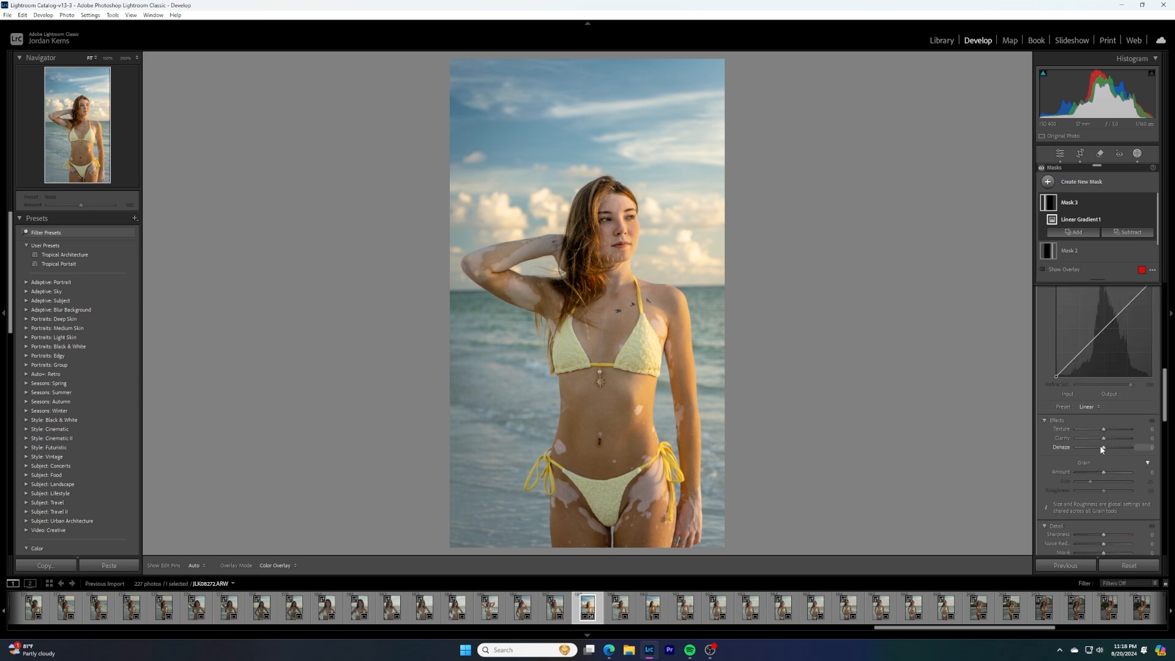
pyautogui.moveTo(1100, 449); pyautogui.dragTo(1105, 451)
pyautogui.scroll(3, 1098, 368)
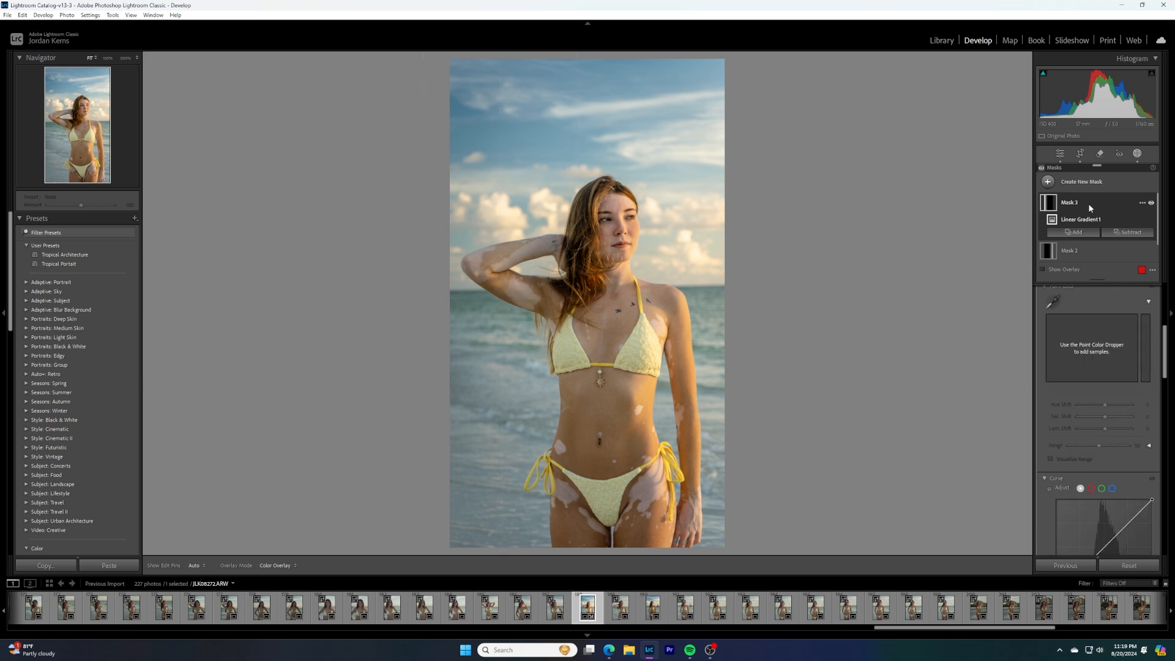
# Subtract the subject from the left-side linear gradient mask, with the mask overlay shown
pyautogui.click(1112, 235)
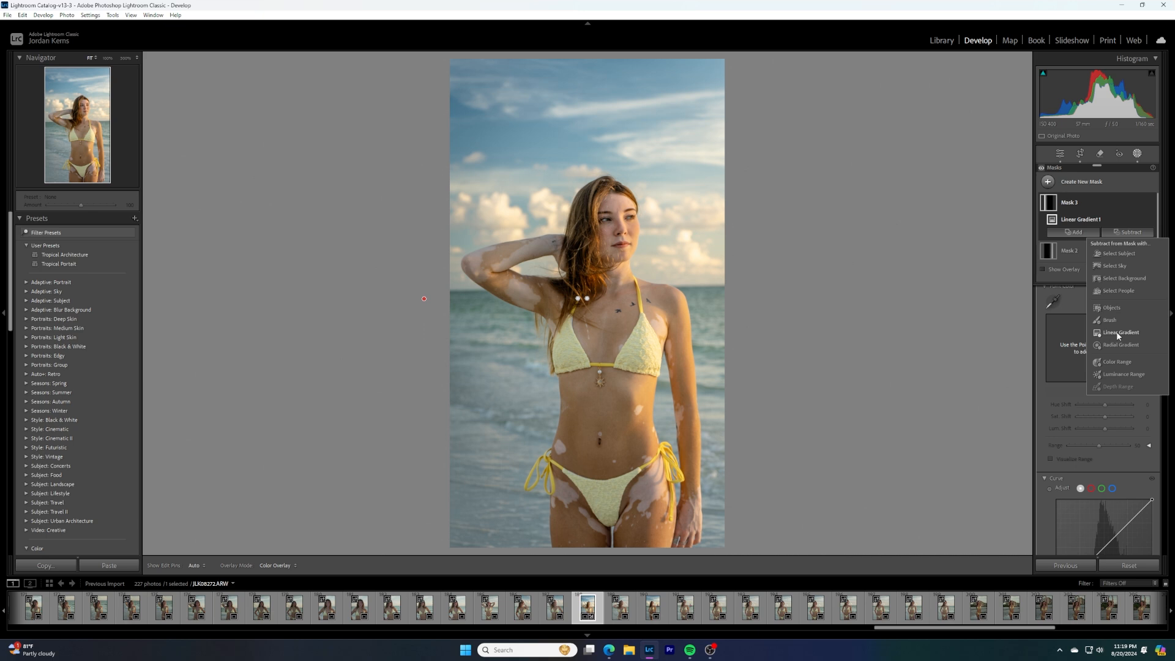
pyautogui.click(1051, 271)
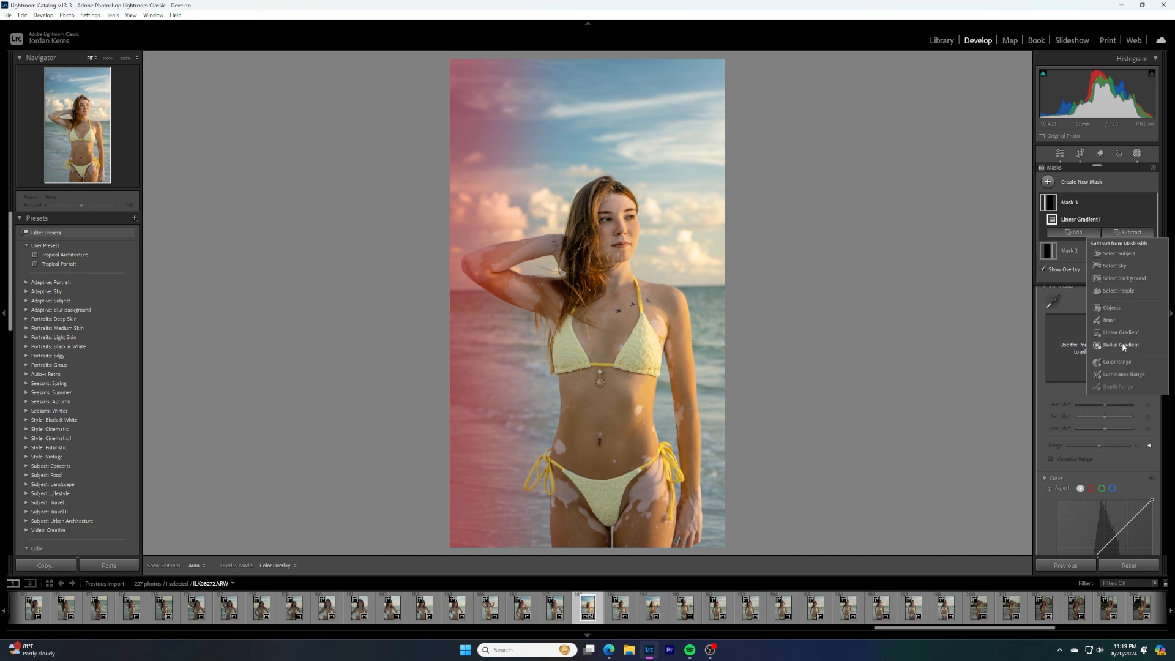
pyautogui.click(1115, 252)
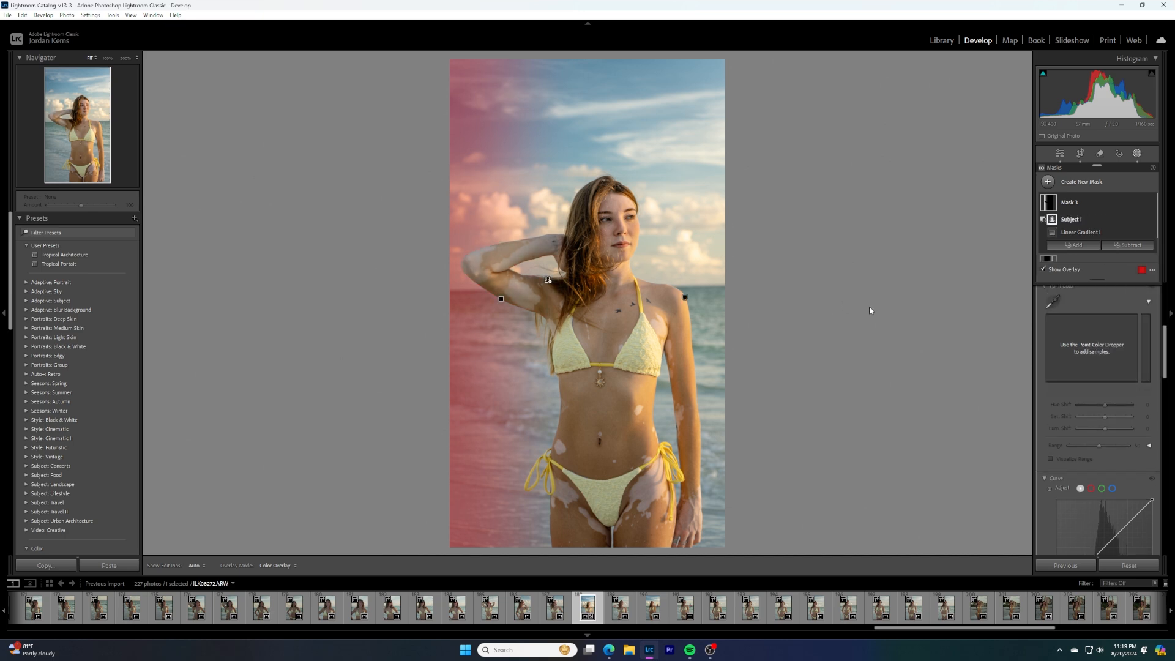
# Create a radial gradient mask over the woman and stretch it into a tall ellipse from near the photo's top to past its bottom
pyautogui.click(1074, 183)
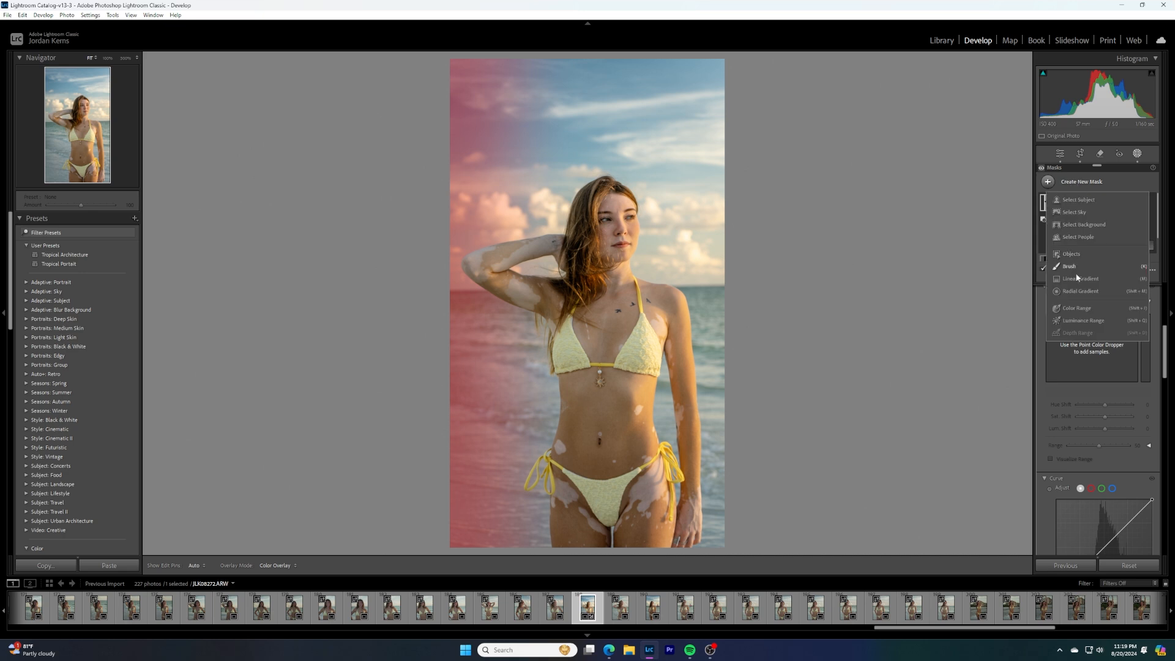
pyautogui.click(1076, 293)
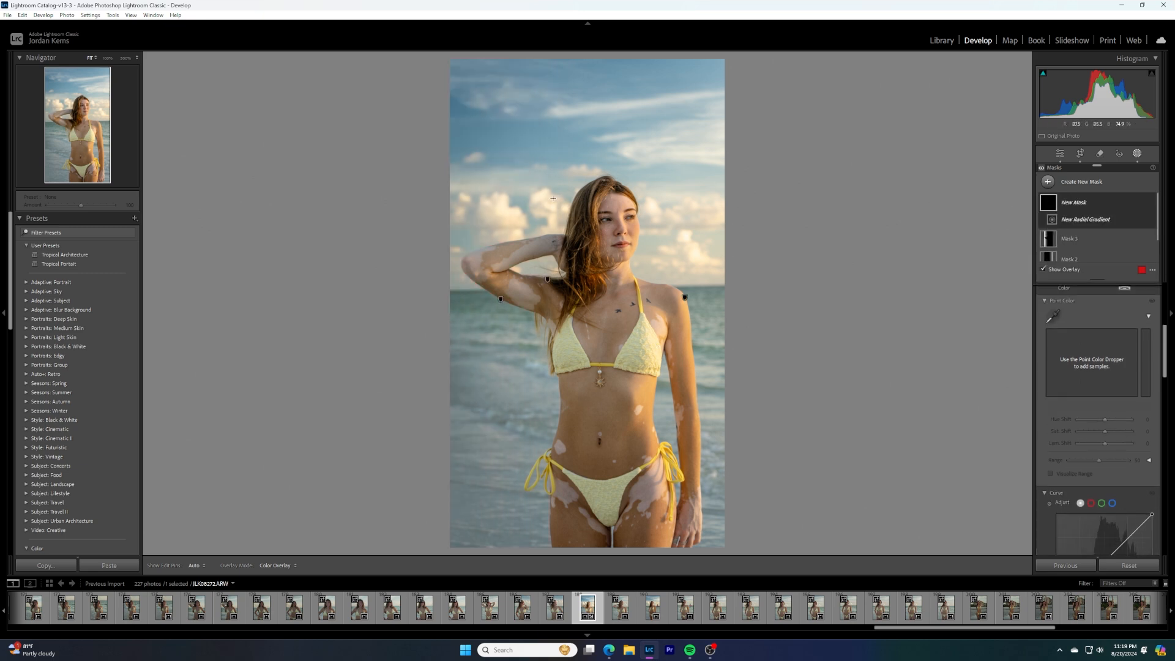
pyautogui.moveTo(557, 200); pyautogui.dragTo(684, 446)
pyautogui.moveTo(570, 325); pyautogui.dragTo(616, 528)
pyautogui.moveTo(605, 158); pyautogui.dragTo(603, 74)
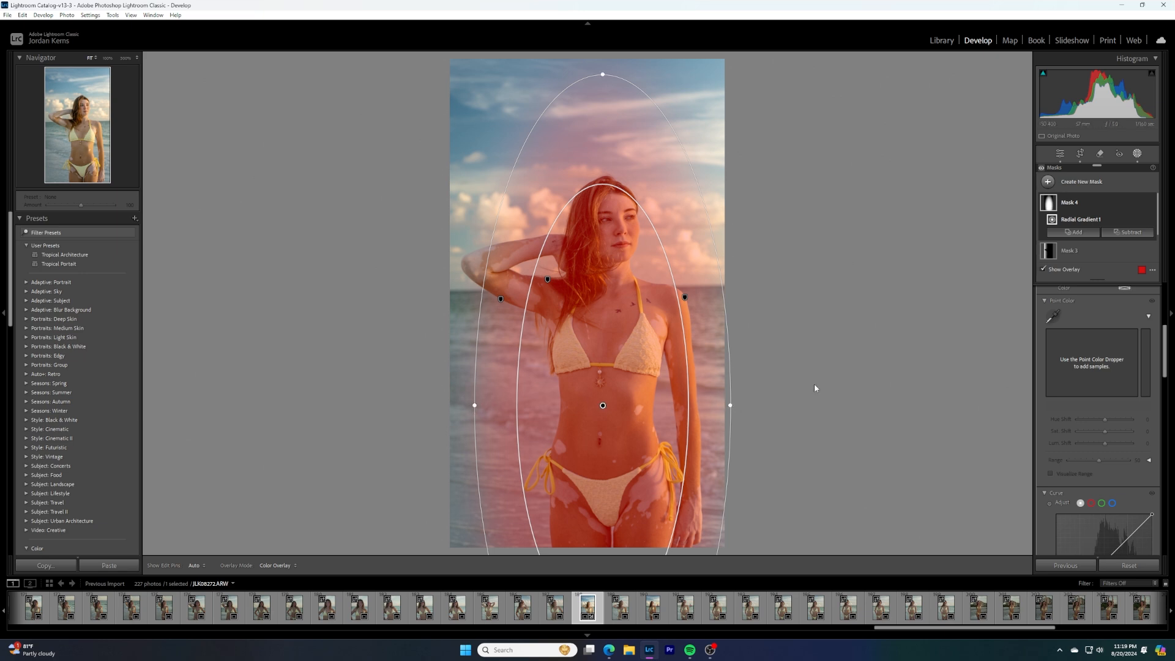
# Hide the mask overlay and set the radial gradient mask's Exposure to -0.10
pyautogui.scroll(5, 1115, 310)
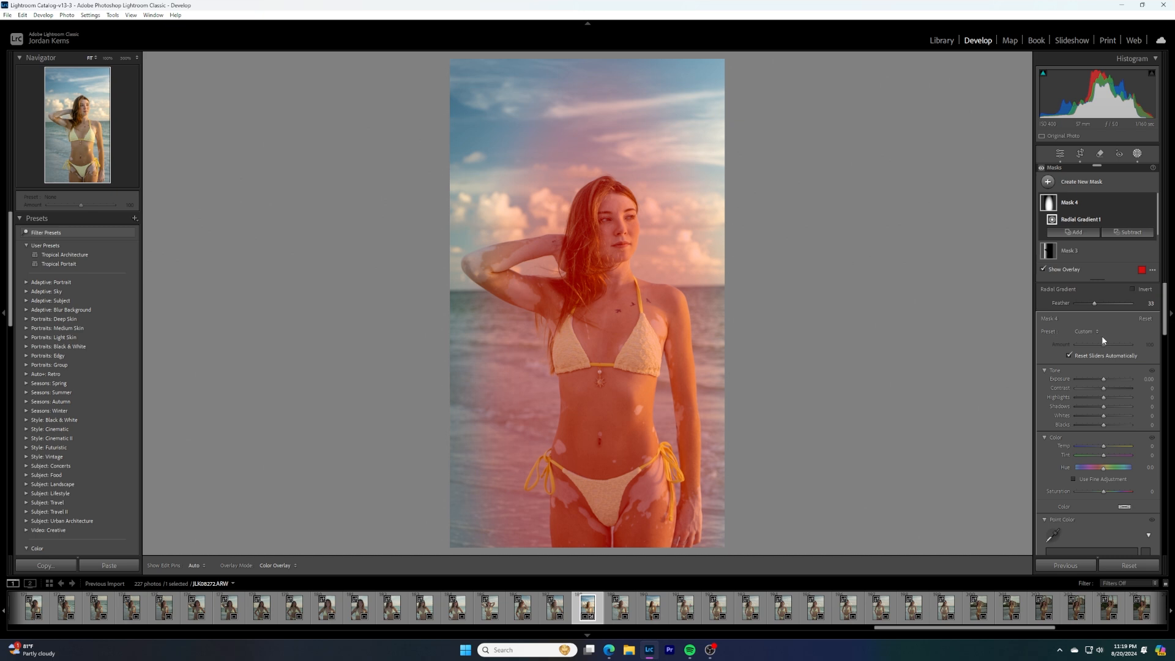
pyautogui.press('o')
pyautogui.moveTo(1101, 380); pyautogui.dragTo(1101, 380)
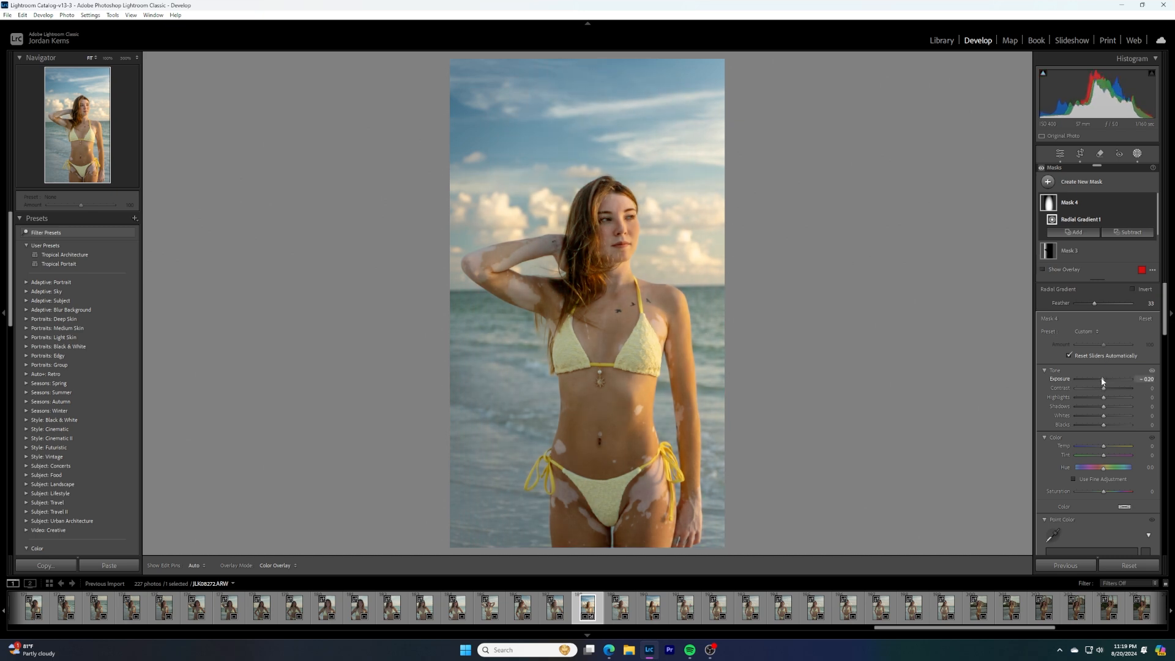
pyautogui.moveTo(1102, 380); pyautogui.dragTo(1103, 381)
pyautogui.click(1144, 380)
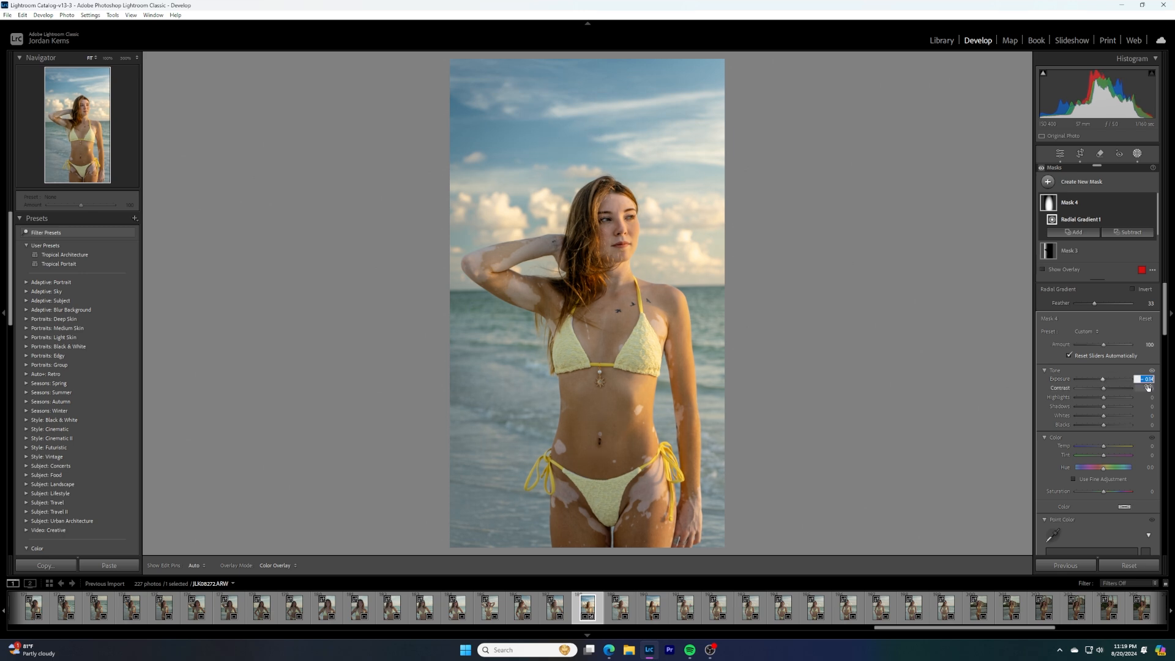
pyautogui.write('-.10')
pyautogui.press('Return')
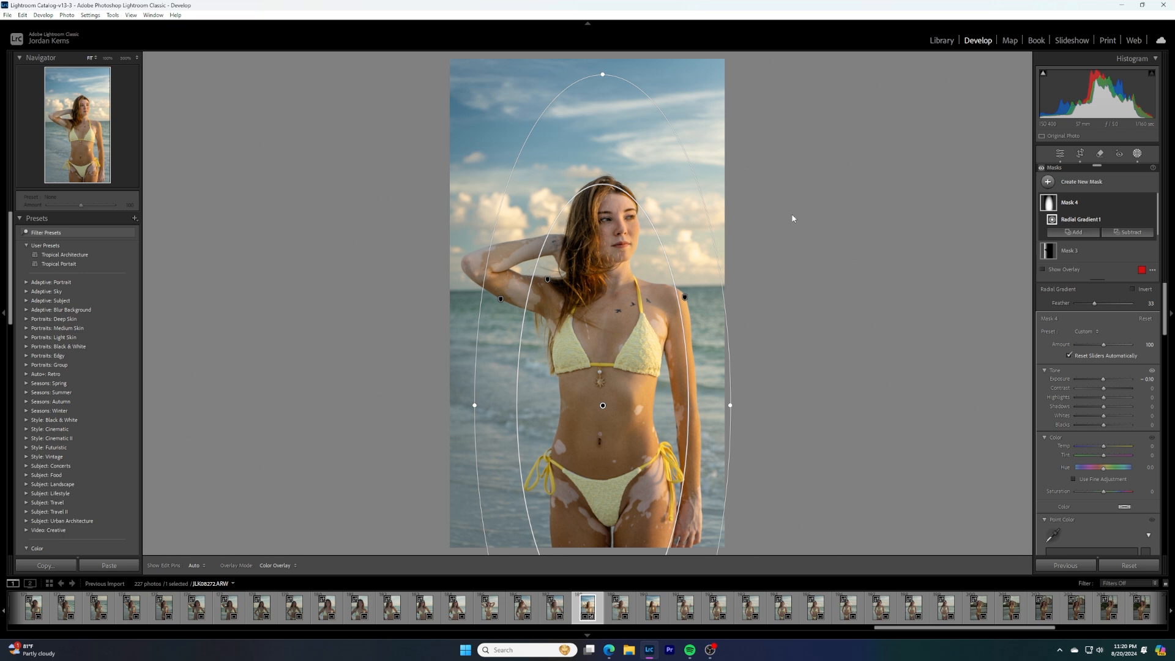
# Set the whole photo's Exposure to 0.61 and inspect the woman's face up close
pyautogui.click(1060, 153)
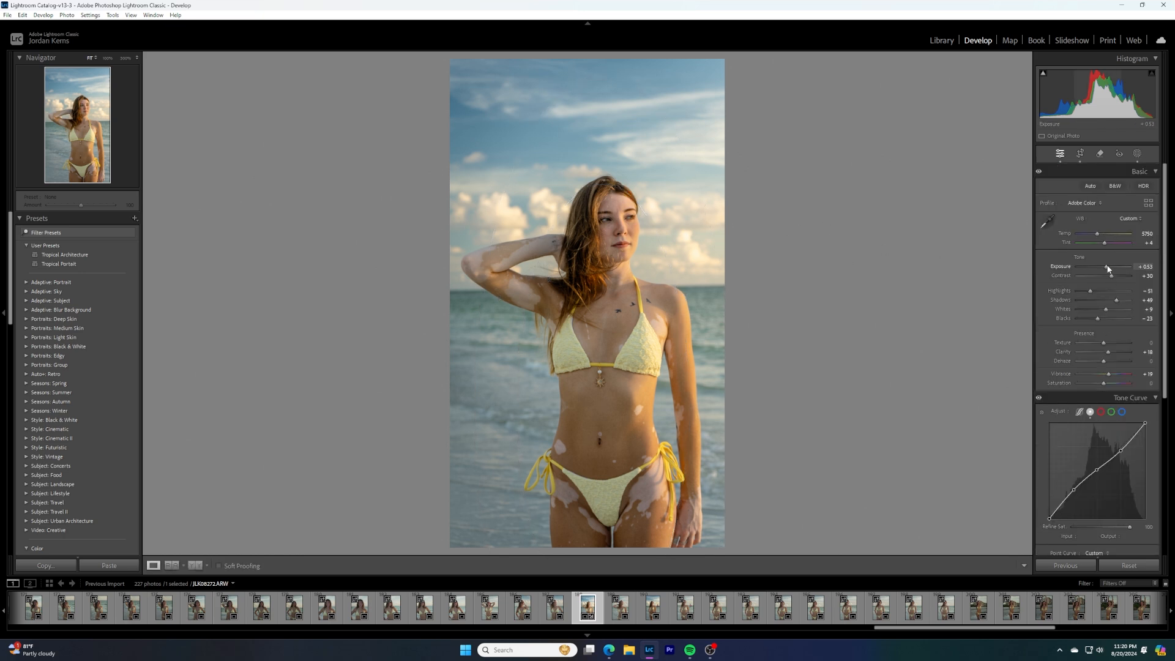
pyautogui.moveTo(1107, 268); pyautogui.dragTo(1108, 266)
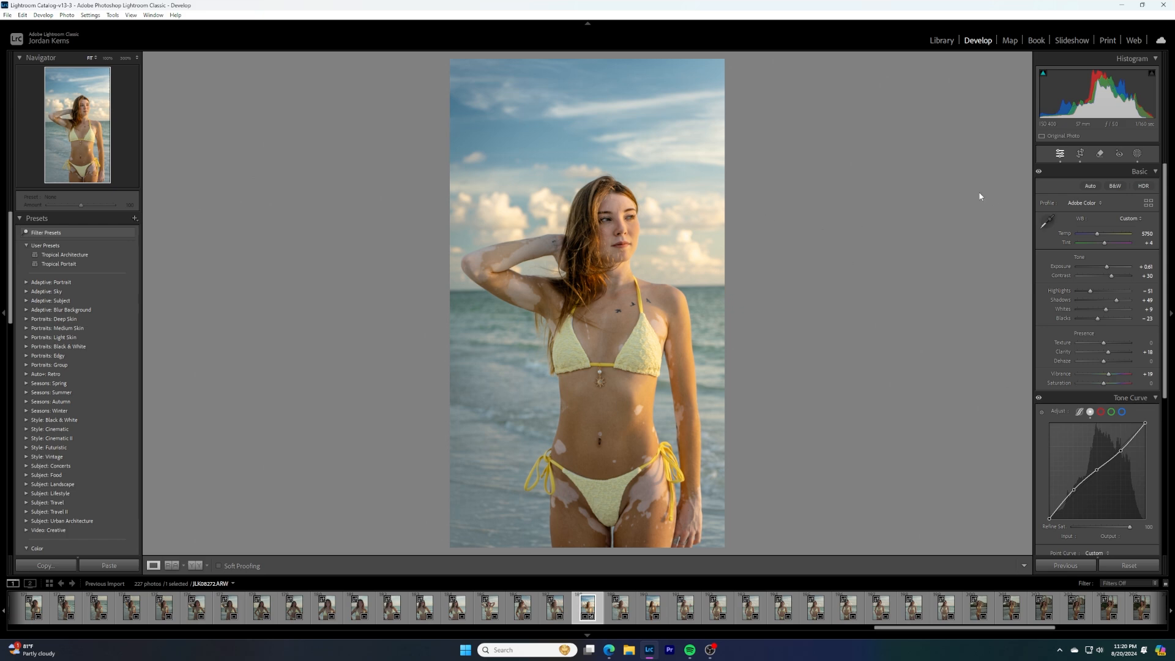
pyautogui.click(611, 223)
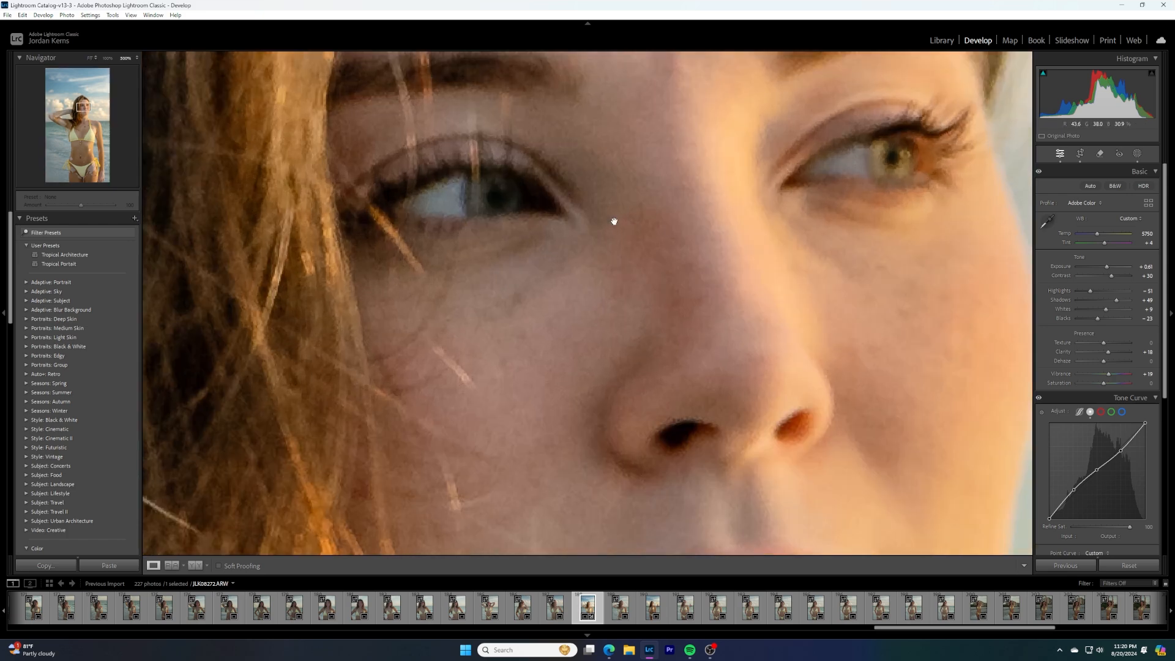
pyautogui.click(615, 222)
# Open the edited photo in Adobe Photoshop 2024
pyautogui.rightClick(652, 247)
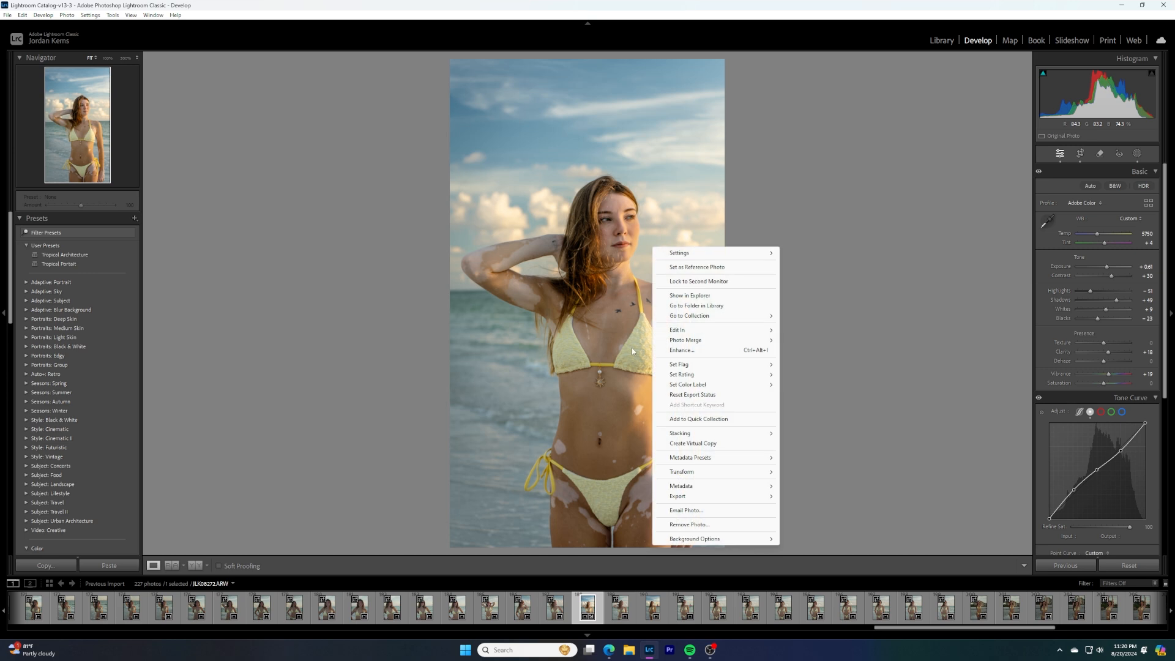
pyautogui.moveTo(702, 331)
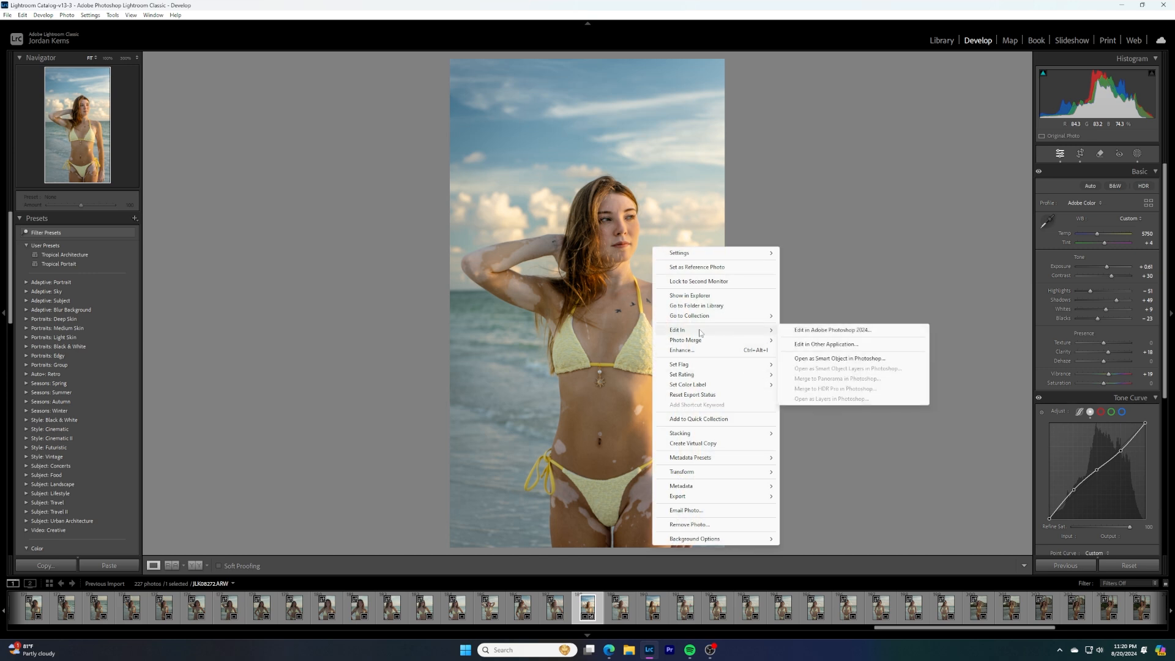
pyautogui.click(837, 330)
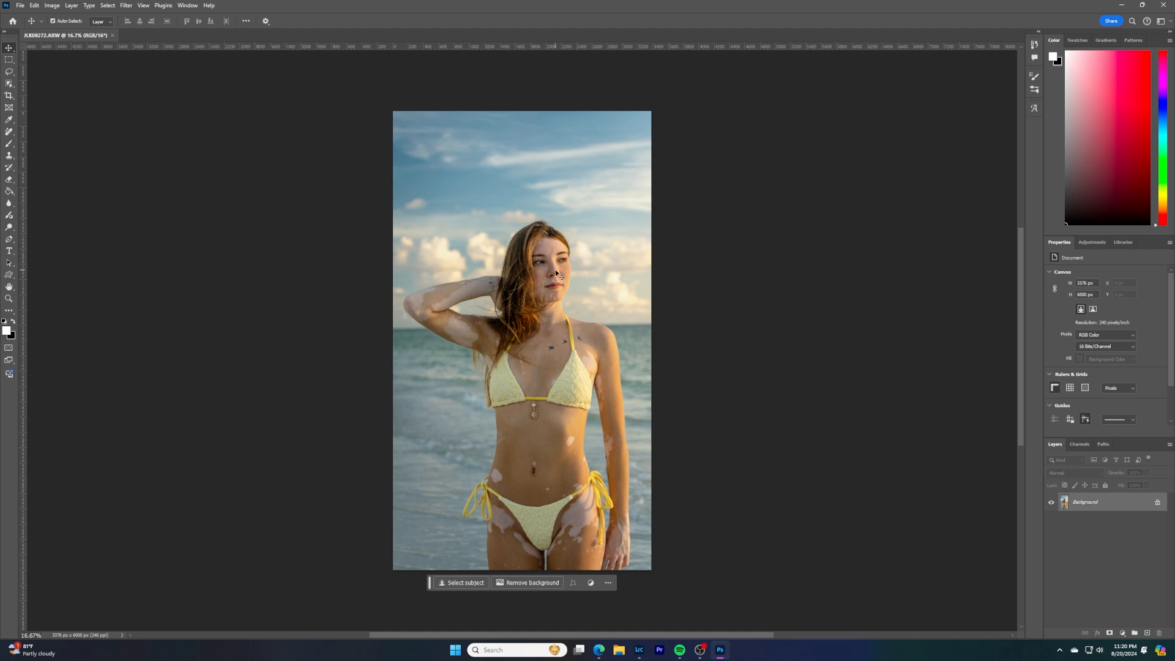
# Add a new empty layer above the Background layer for retouching the woman's face
pyautogui.hotkey('ctrl', '+')
pyautogui.hotkey('ctrl', '+')
pyautogui.hotkey('ctrl', '+')
pyautogui.hotkey('ctrl', '+')
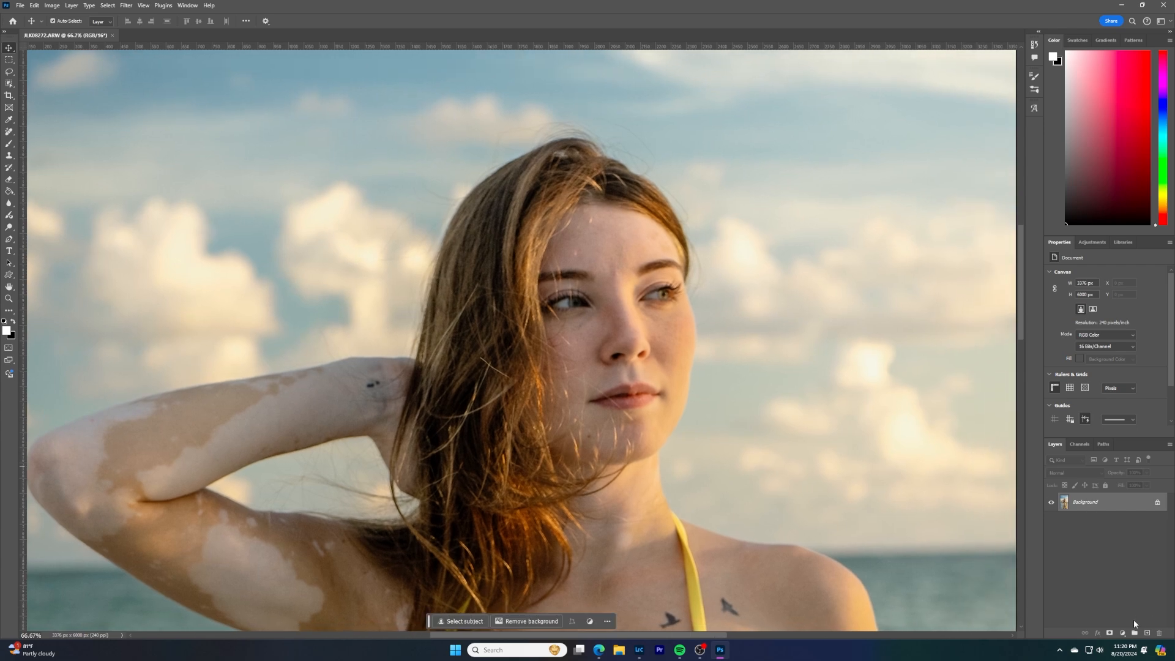
pyautogui.click(1147, 634)
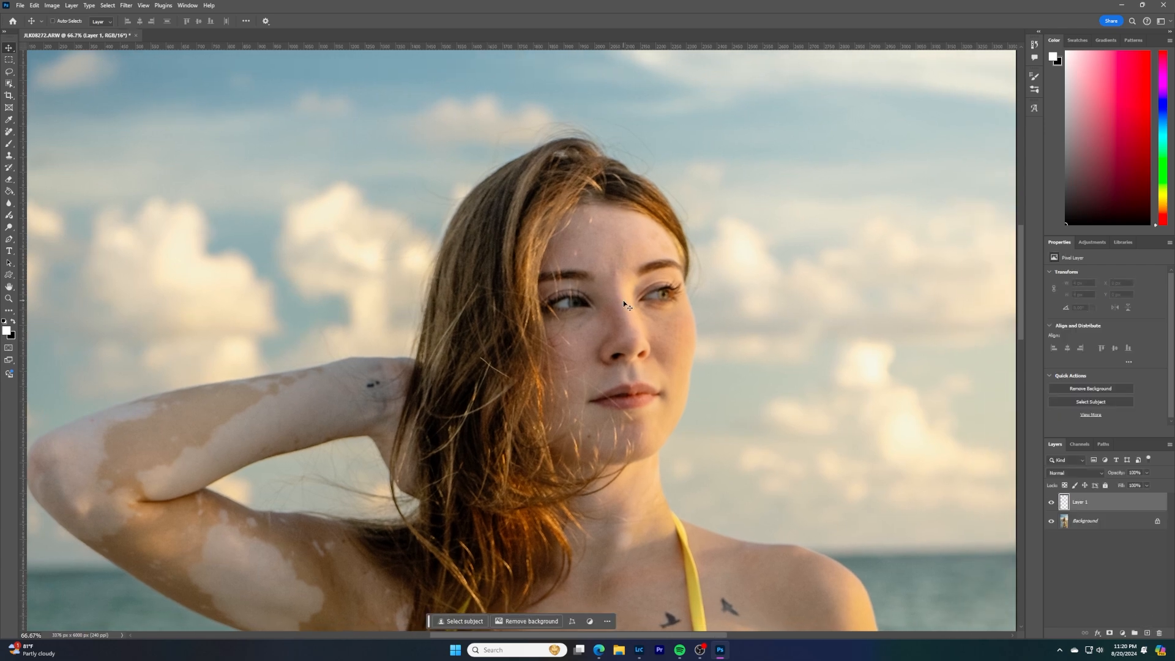
# Paint white at 15% flow over the iris of the eye on the photo's right, using a small brush on the new layer
pyautogui.hotkey('ctrl', '+')
pyautogui.hotkey('ctrl', '+')
pyautogui.moveTo(729, 285); pyautogui.dragTo(536, 285)
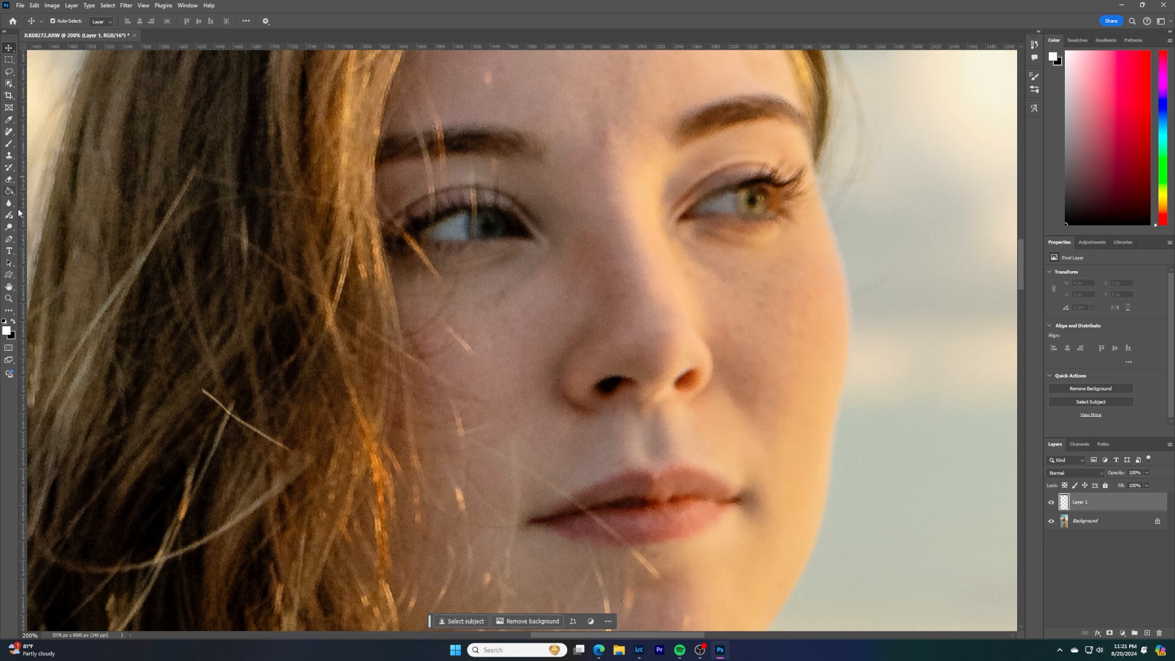
pyautogui.press('b')
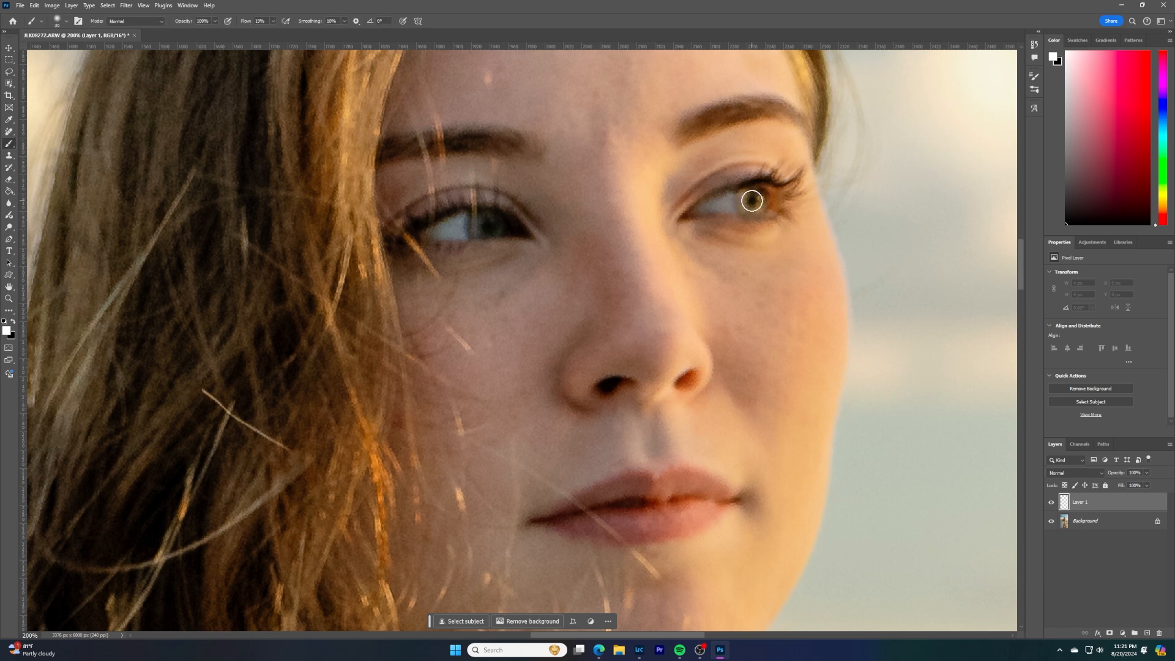
pyautogui.press('[')
pyautogui.press('[')
pyautogui.press('[')
pyautogui.press('[')
pyautogui.press(']')
pyautogui.press(']')
pyautogui.click(759, 208)
pyautogui.click(758, 207)
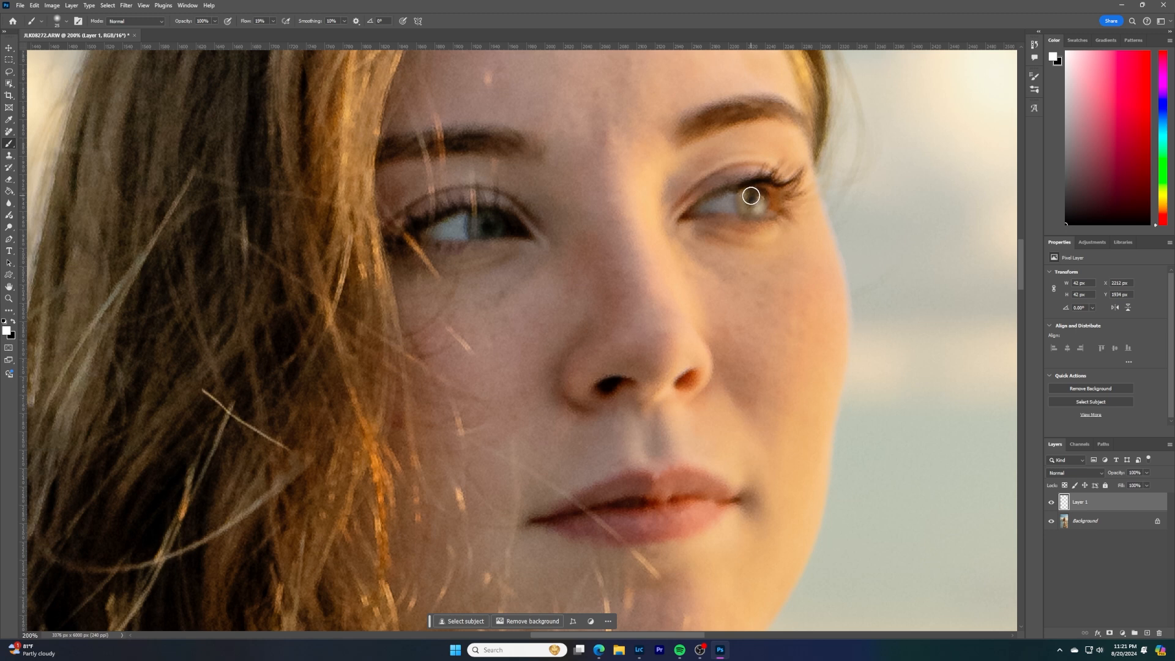
# Paint white over the eye on the photo's left, adjusting the brush size to fit the iris
pyautogui.press('[')
pyautogui.click(479, 218)
pyautogui.press(']')
pyautogui.press(']')
pyautogui.click(497, 234)
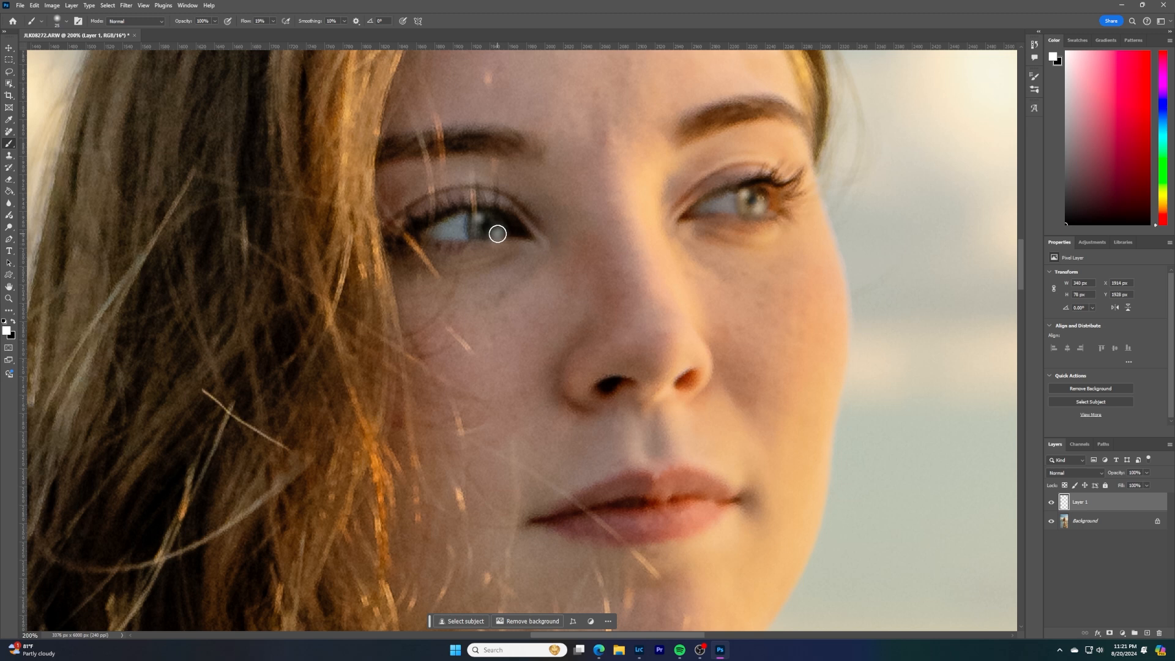
# Erase the excess white paint around the edges of both eyes
pyautogui.press('e')
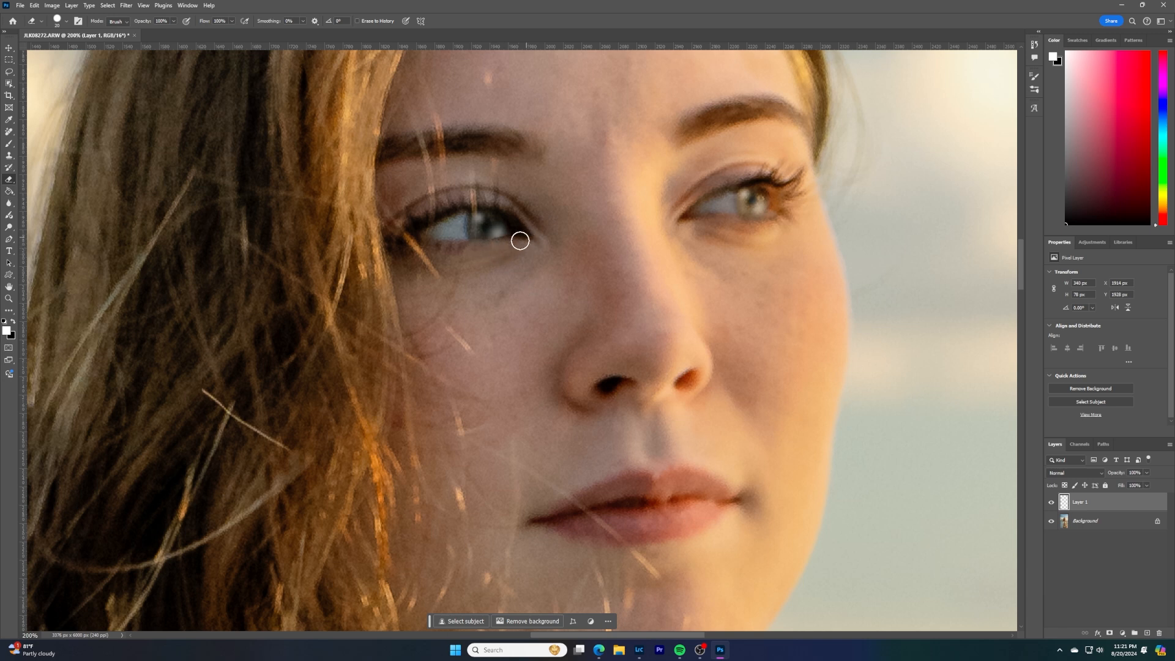
pyautogui.moveTo(509, 250); pyautogui.dragTo(518, 241)
pyautogui.moveTo(765, 232)
pyautogui.mouseDown()
pyautogui.moveTo(774, 191)
pyautogui.moveTo(723, 204)
pyautogui.mouseUp()
# Set the eye paint layer's blend mode to Overlay and view the whole photo
pyautogui.click(1093, 478)
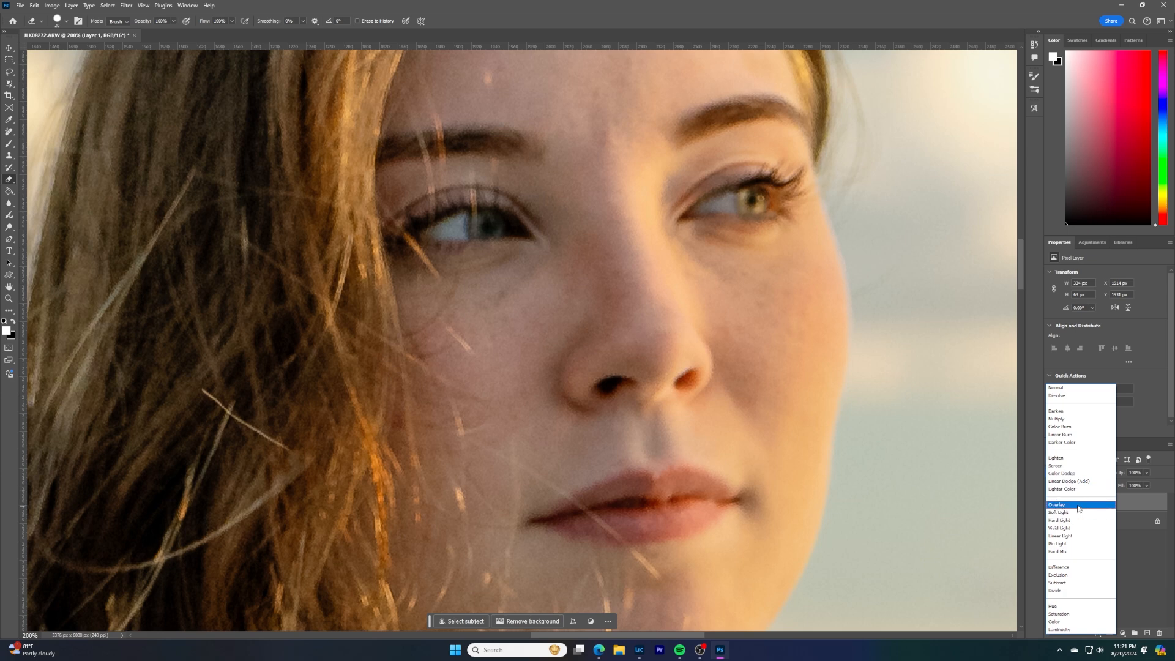
pyautogui.click(1078, 505)
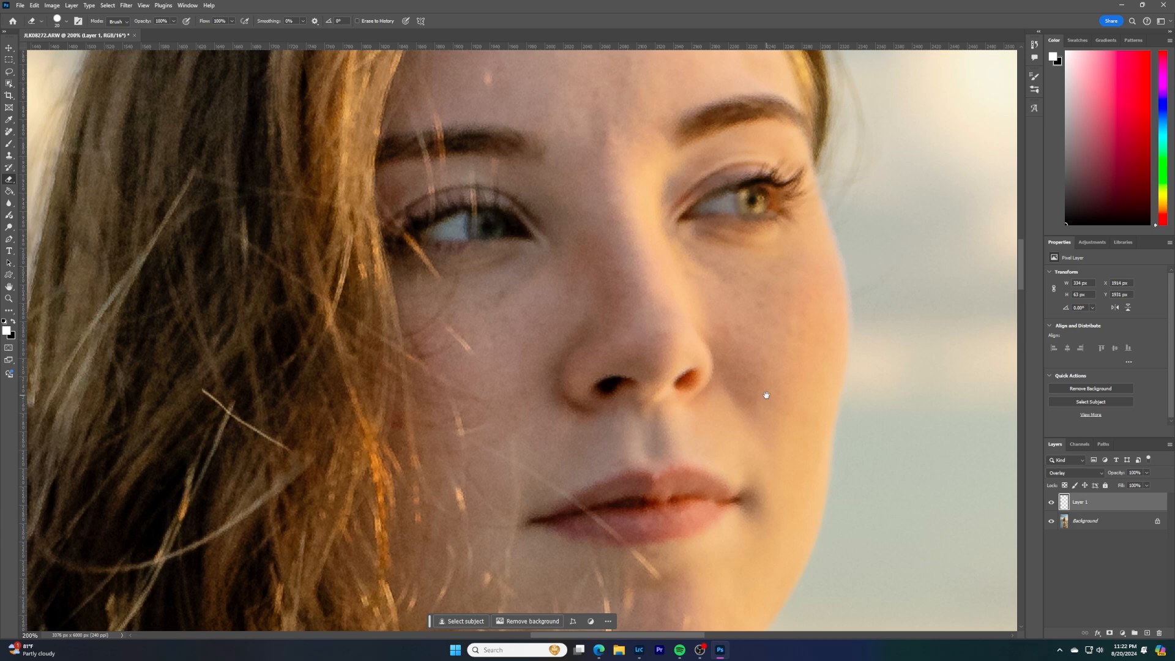
pyautogui.hotkey('ctrl', '0')
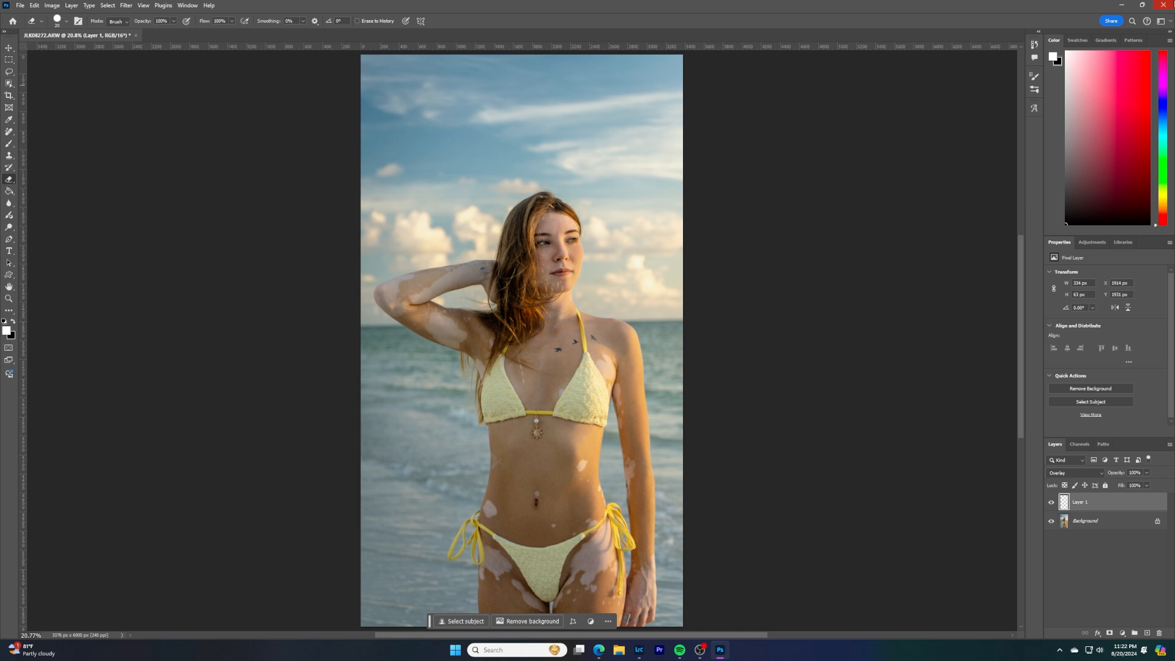
# Save the eye retouch to the photo while quitting Photoshop, and return to Lightroom Classic
pyautogui.hotkey('ctrl', 'q')
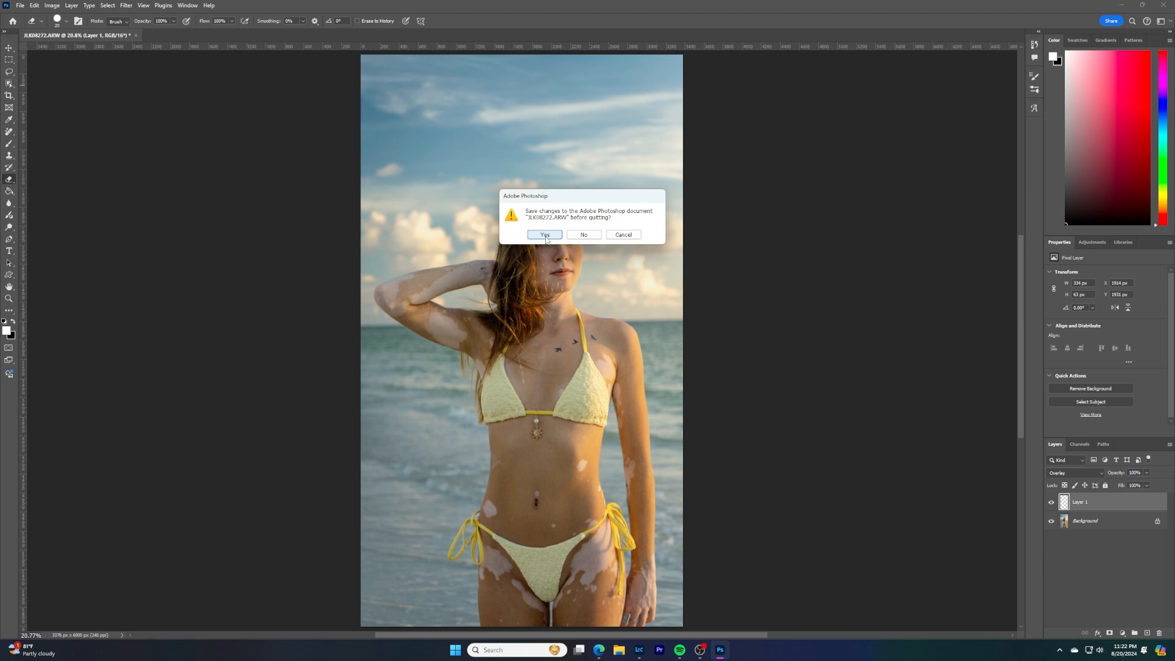
pyautogui.click(623, 235)
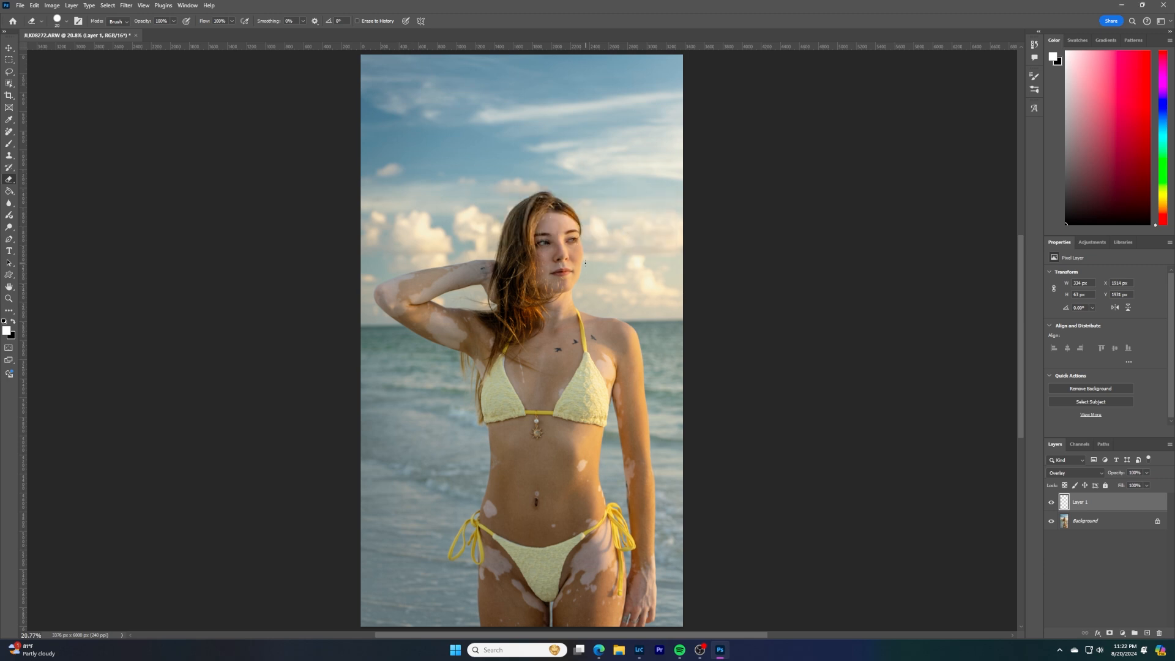
pyautogui.scroll(3, 573, 255)
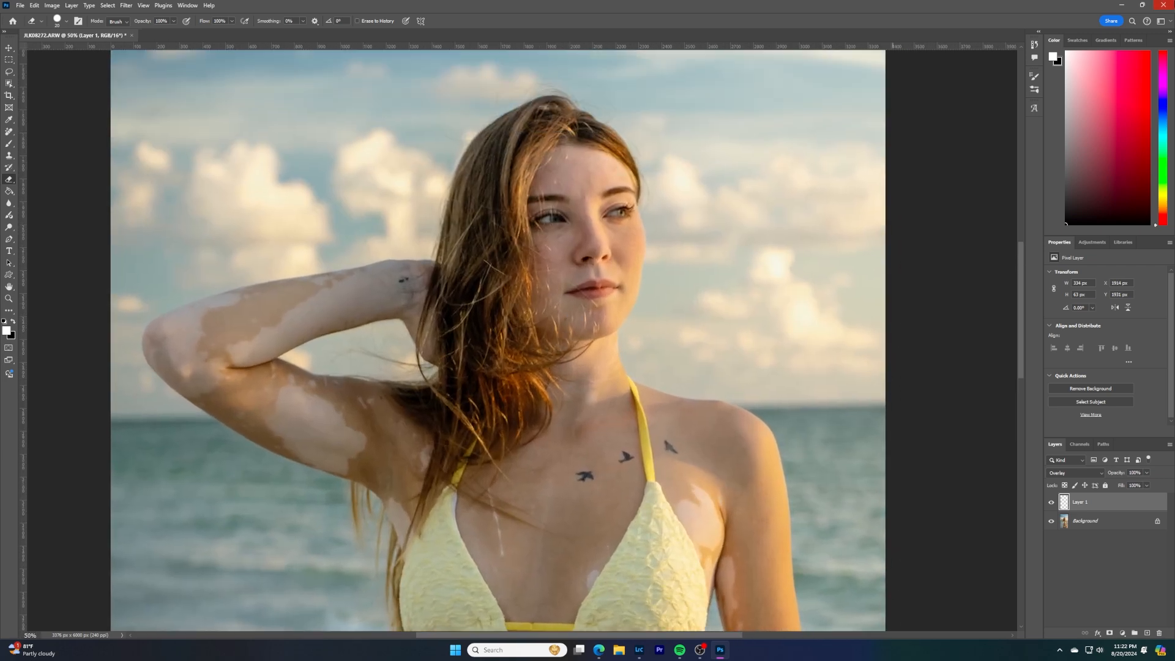
pyautogui.click(1163, 4)
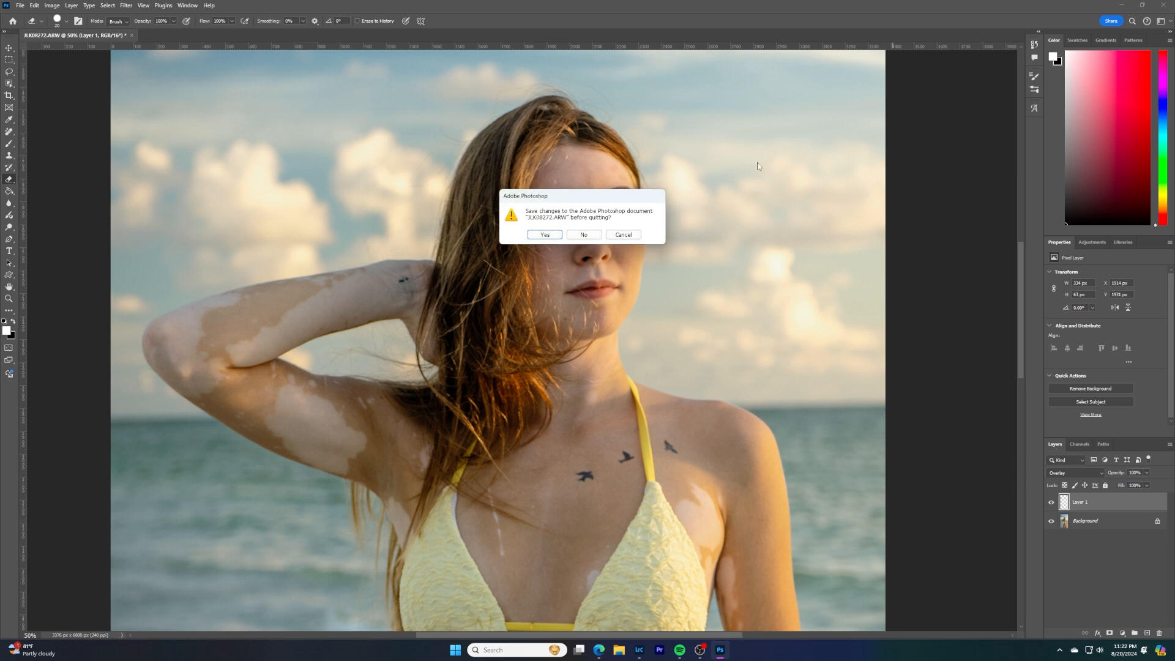
pyautogui.click(556, 234)
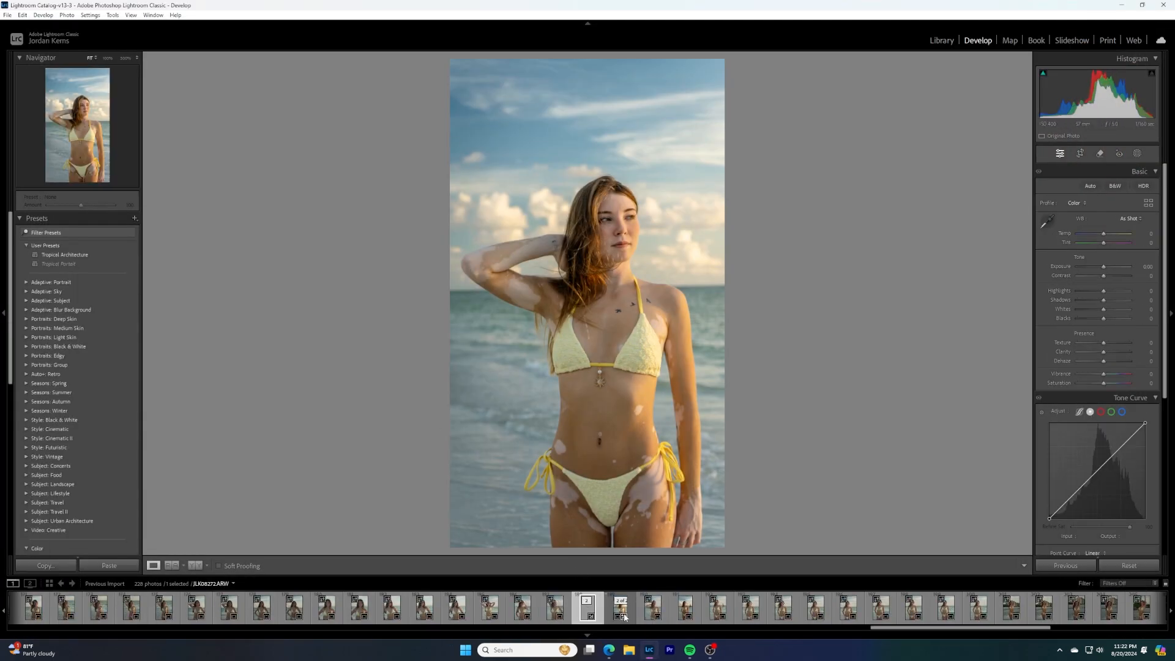
# Flag both the original raw portrait and its retouched TIFF copy as picks
pyautogui.click(620, 613)
pyautogui.press('p')
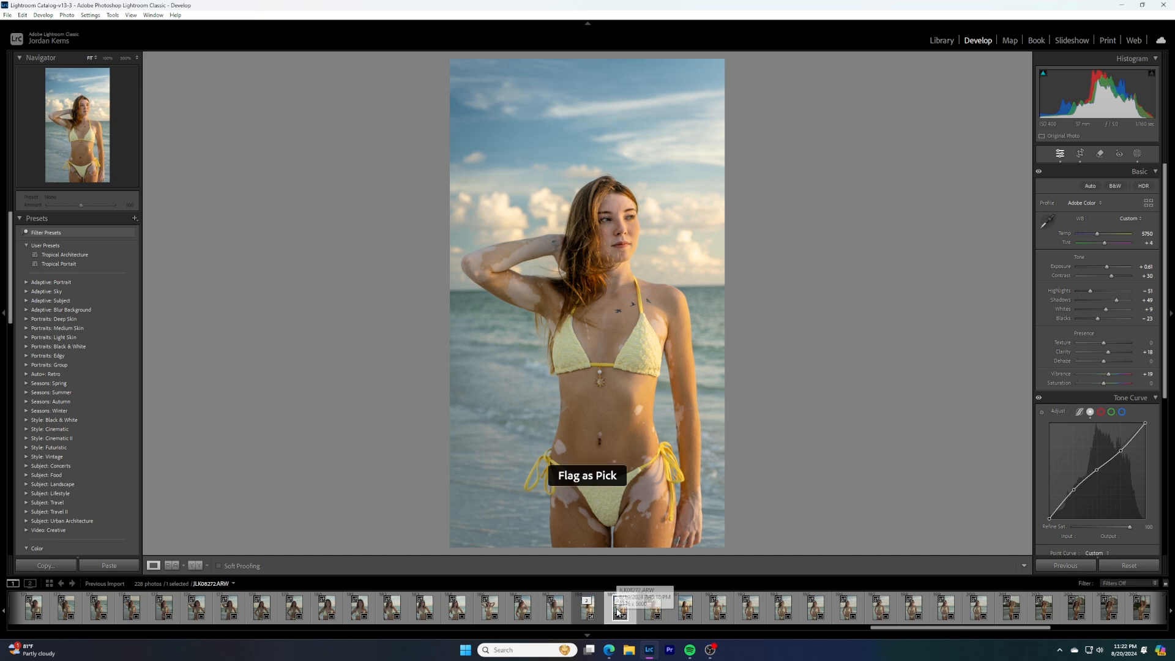
pyautogui.press('Left')
pyautogui.press('p')
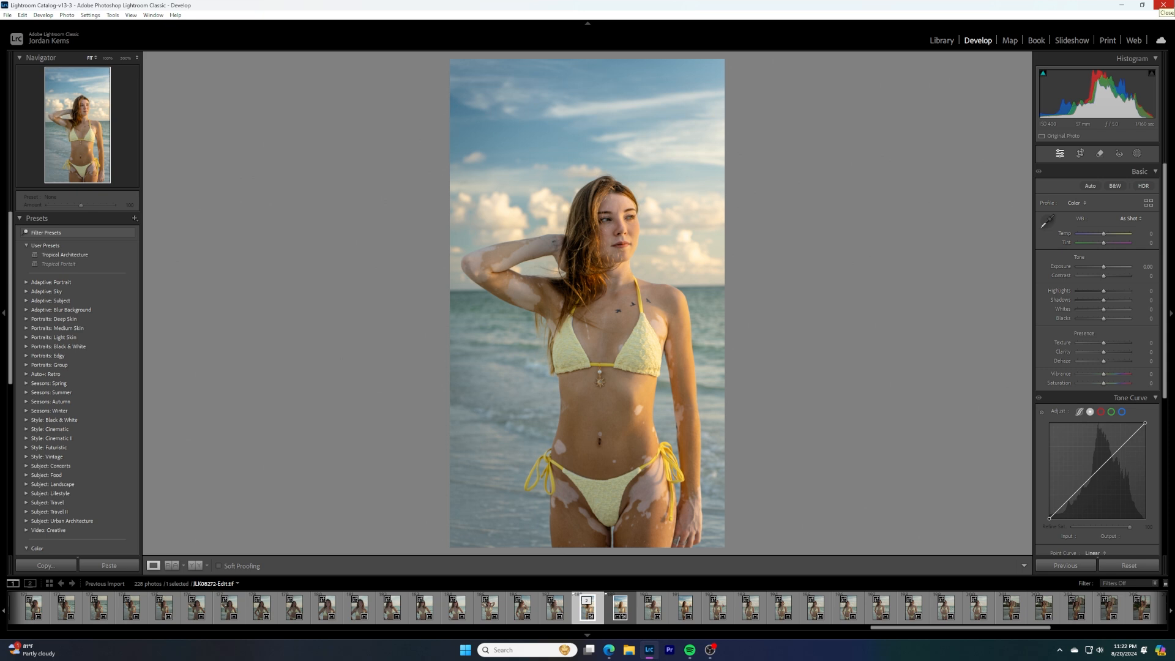
pyautogui.click(1162, 5)
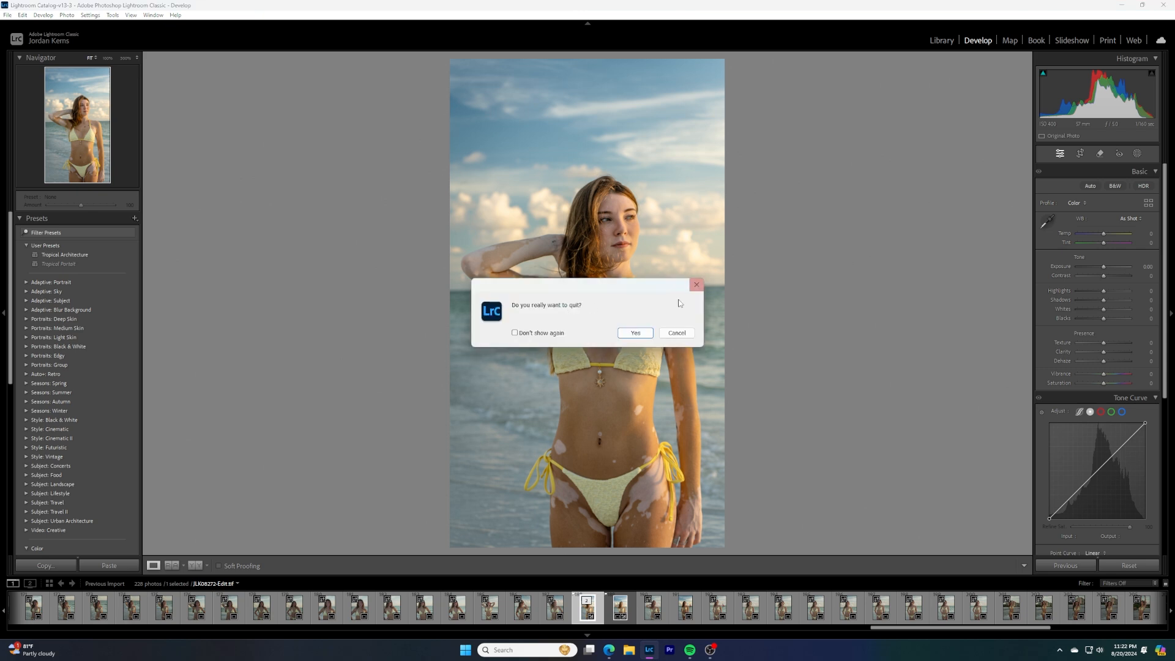
pyautogui.click(696, 284)
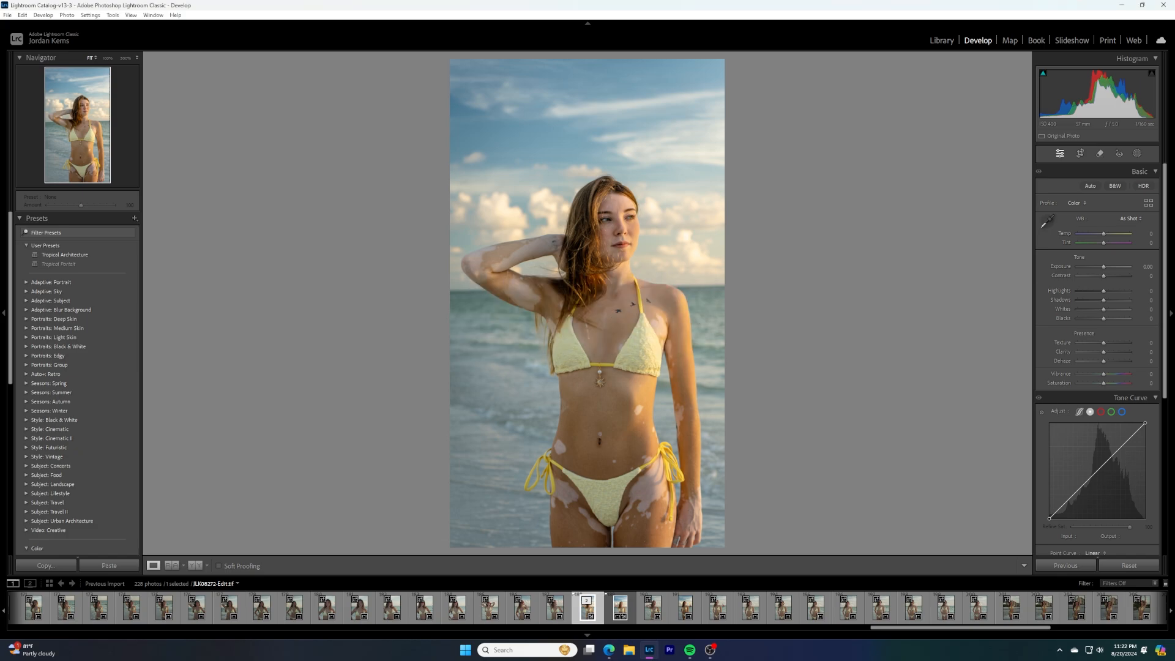